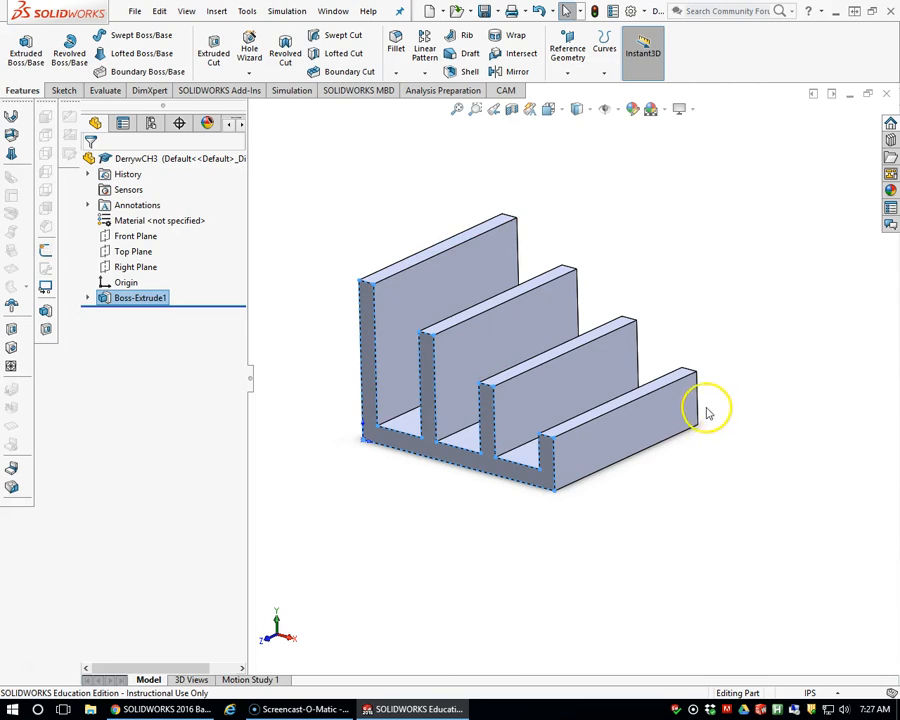
left_click(87, 300)
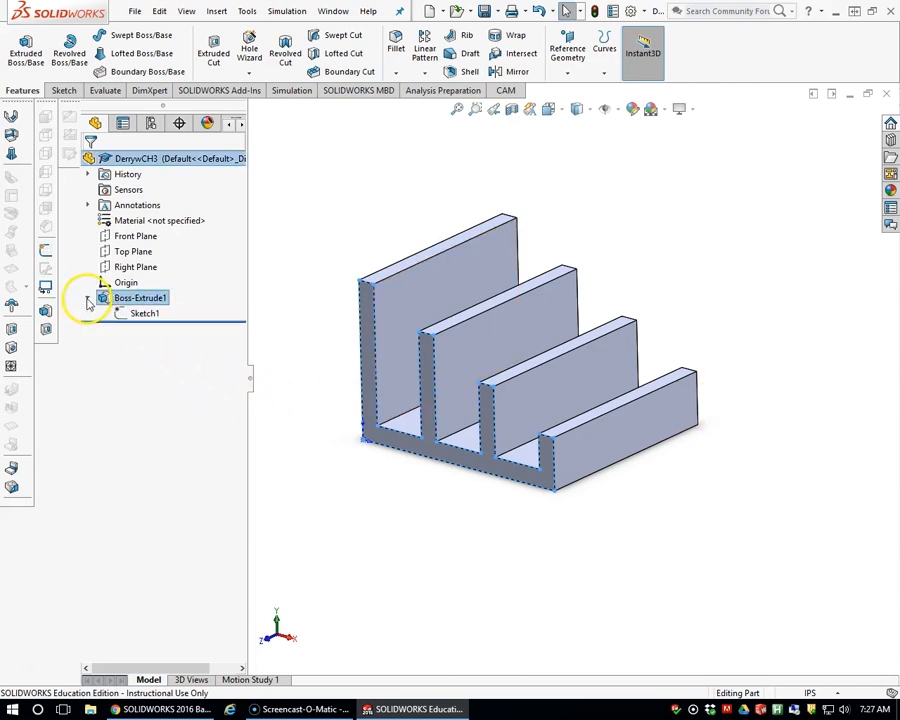
left_click(116, 314)
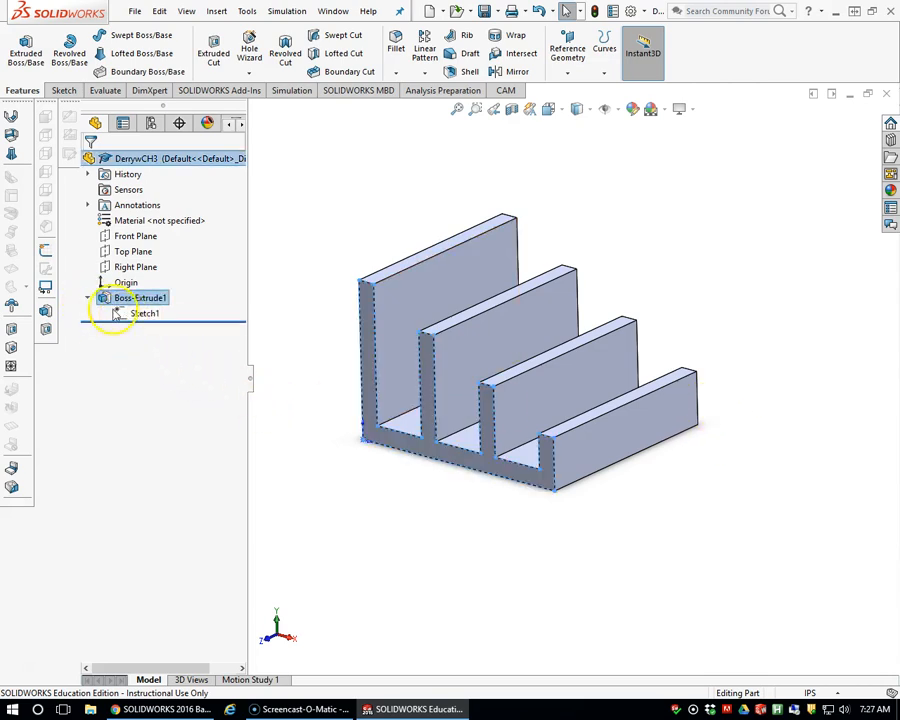
left_click(88, 300)
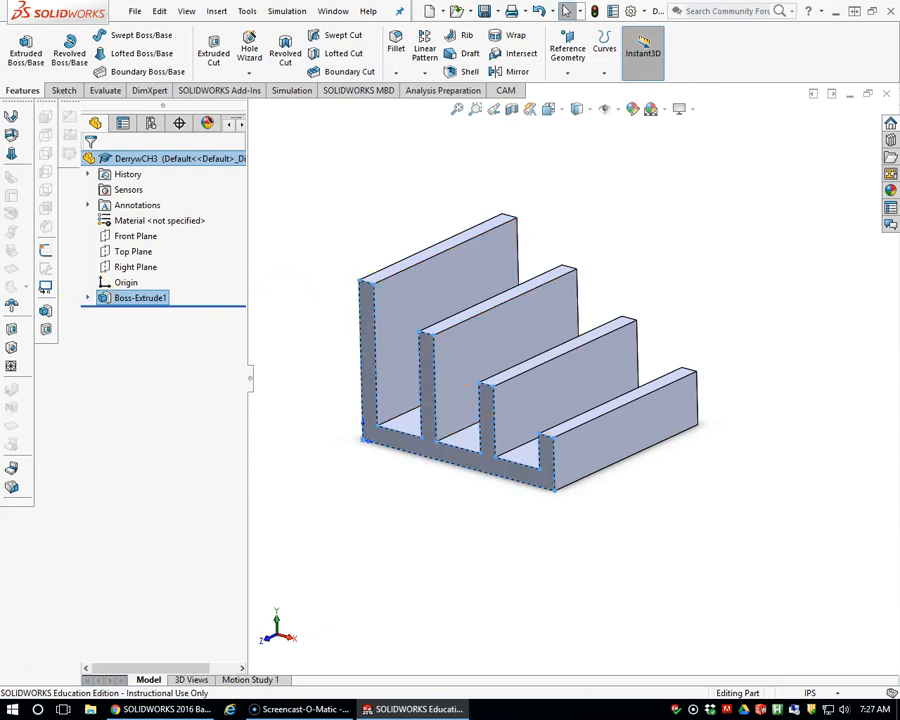
scroll(538, 326, "down", 3)
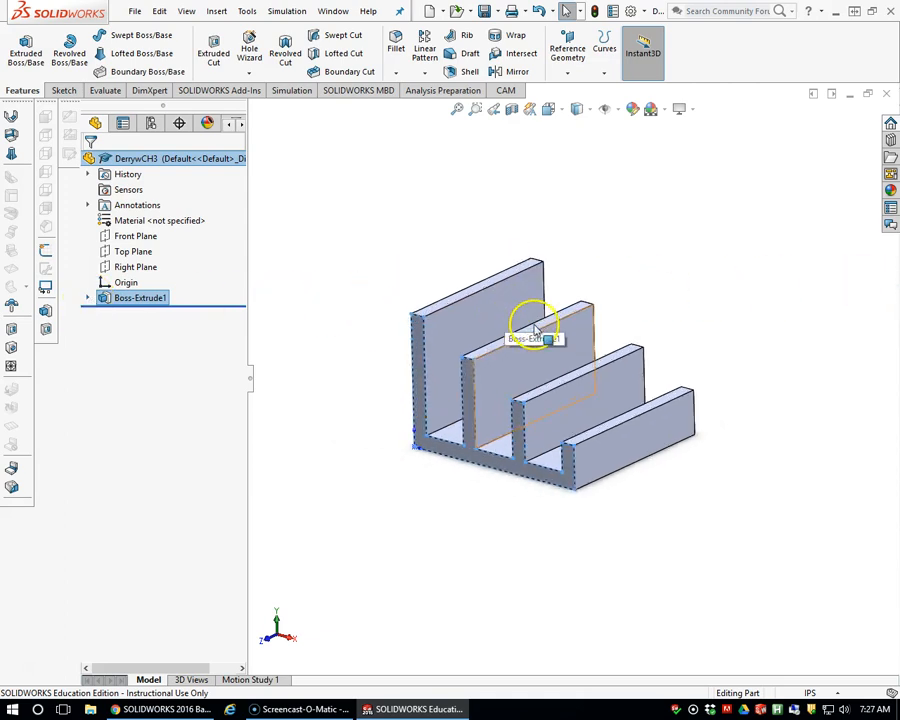
scroll(545, 351, "up", 2)
scroll(545, 352, "down", 1)
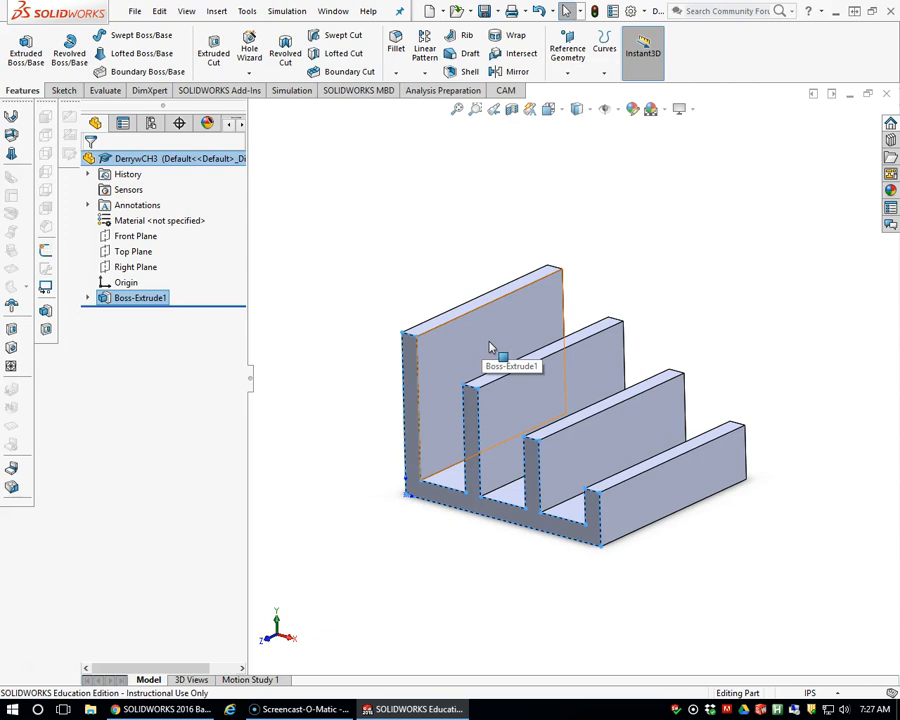
Start a sketch on the inner face of the tallest wall and orient the view normal to it
left_click(62, 91)
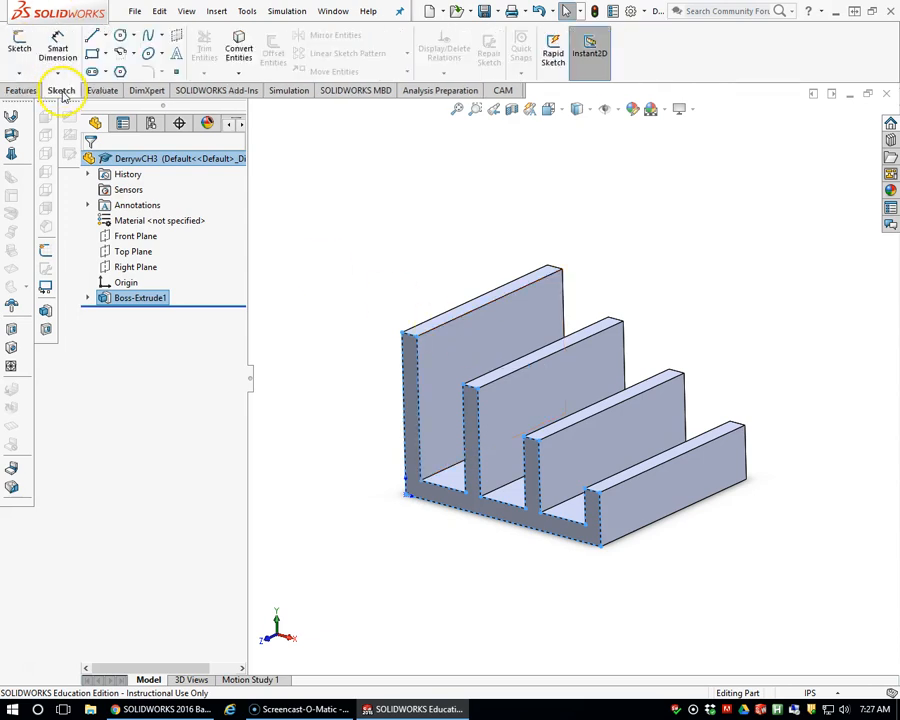
left_click(20, 46)
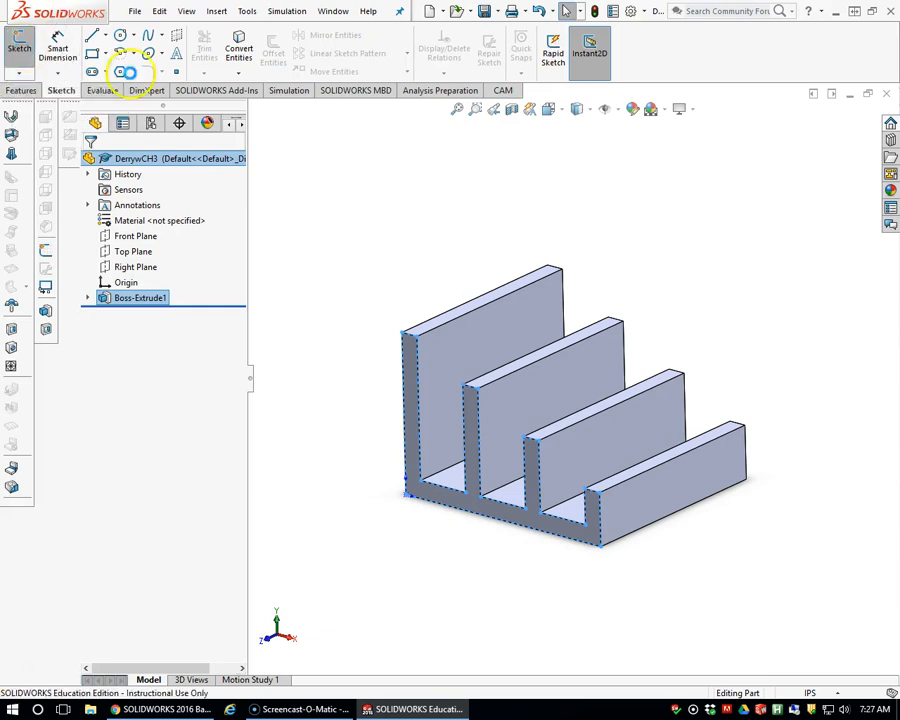
left_click(502, 330)
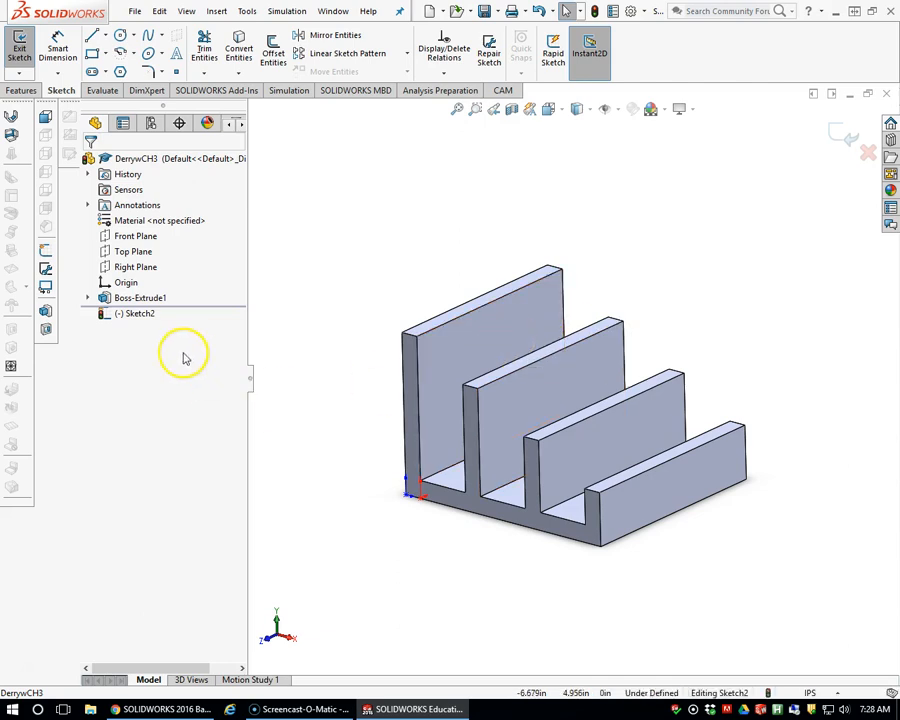
right_click(140, 318)
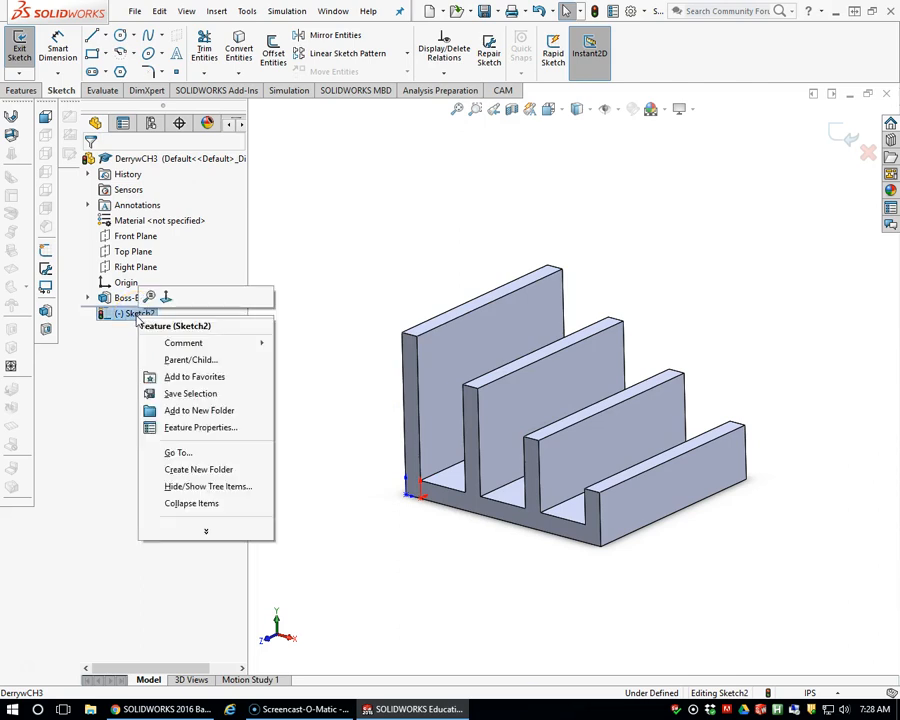
left_click(166, 299)
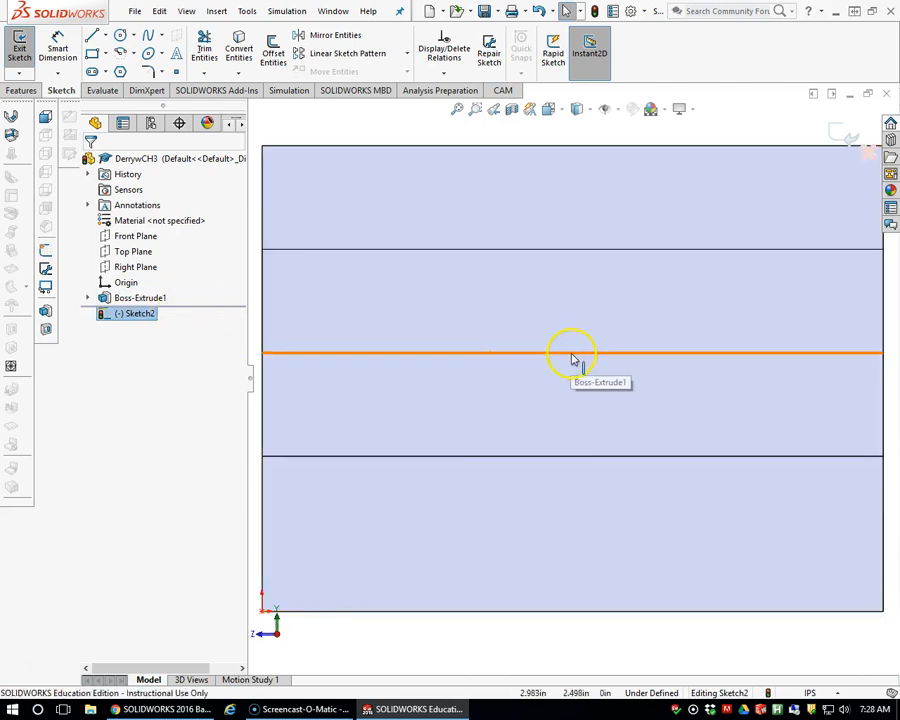
scroll(574, 357, "up", 2)
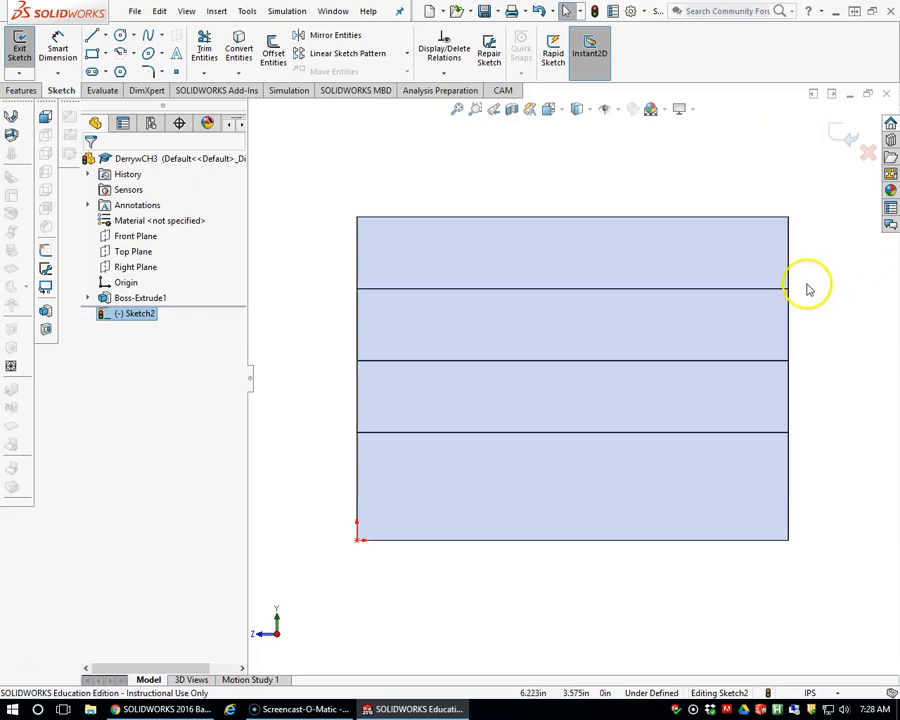
Show the part with hidden lines visible and sketch a circle of about 0.85 in radius near the middle of the wall's upper half
left_click(590, 116)
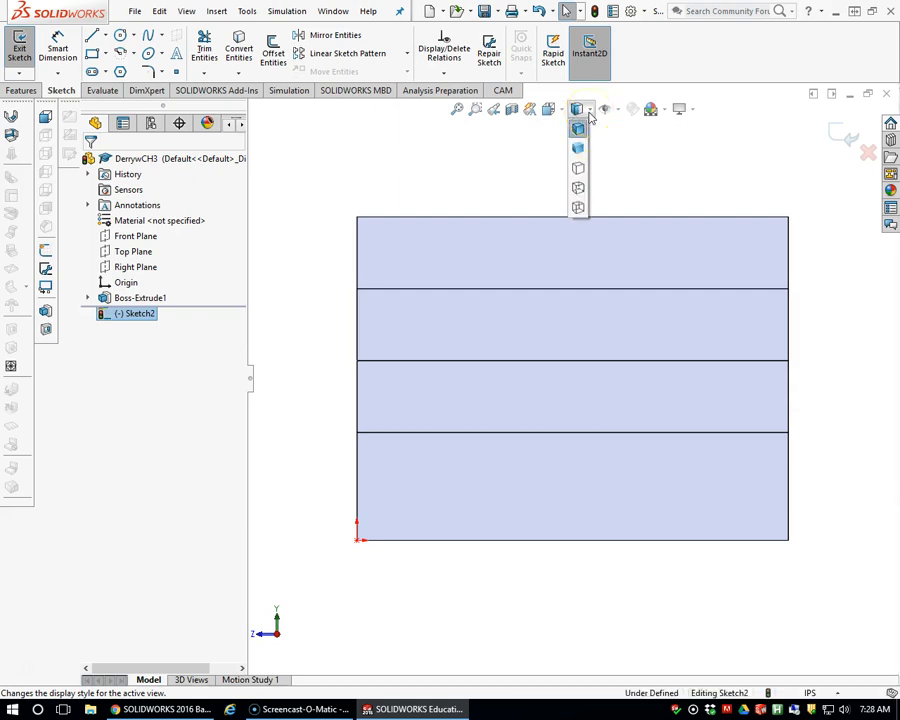
left_click(577, 190)
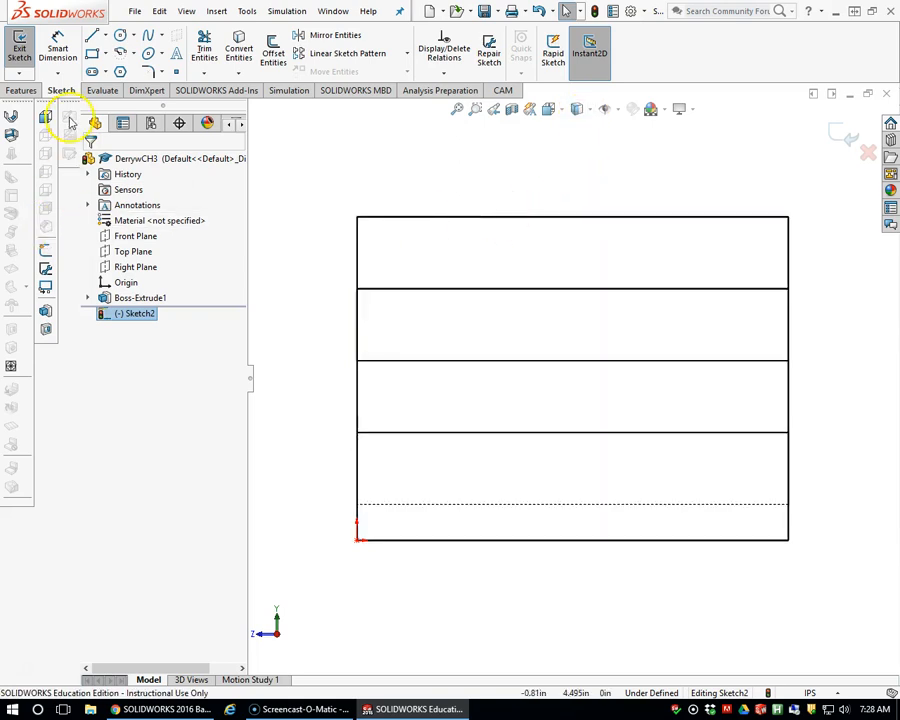
left_click(120, 37)
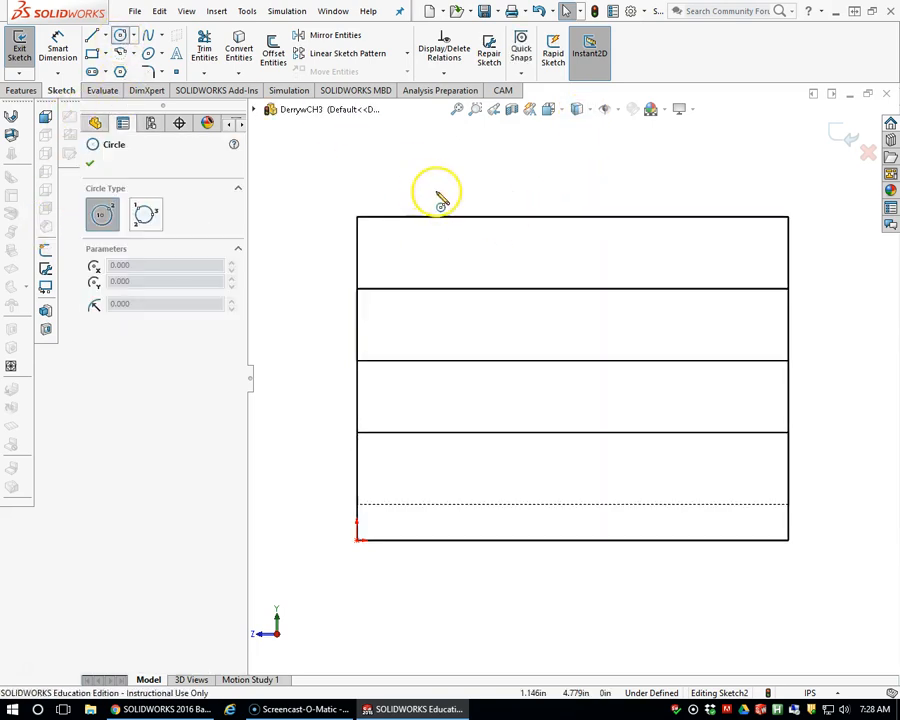
left_click(567, 317)
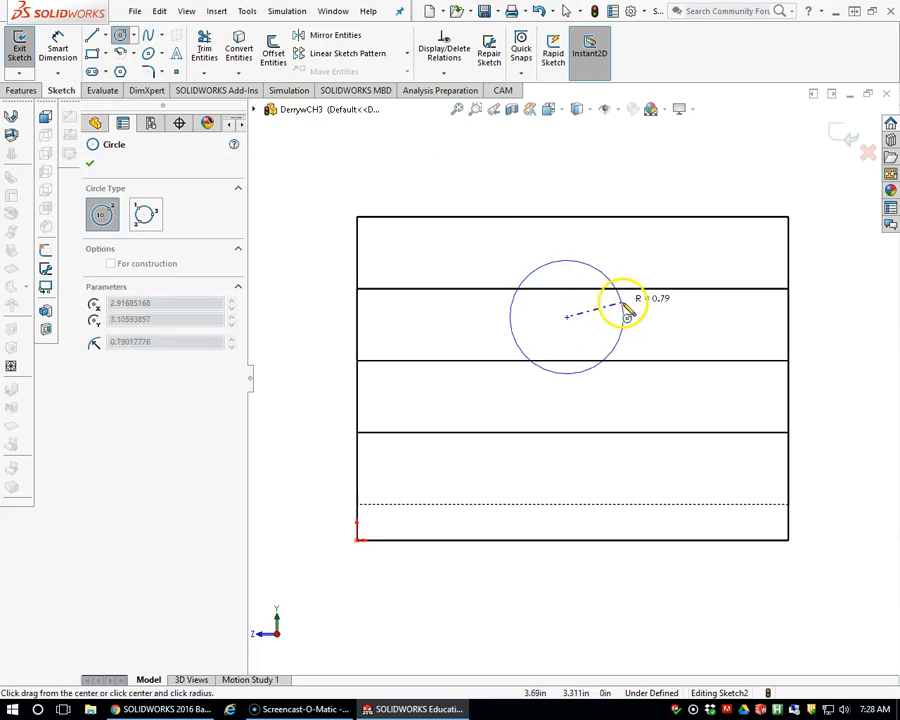
left_click(627, 307)
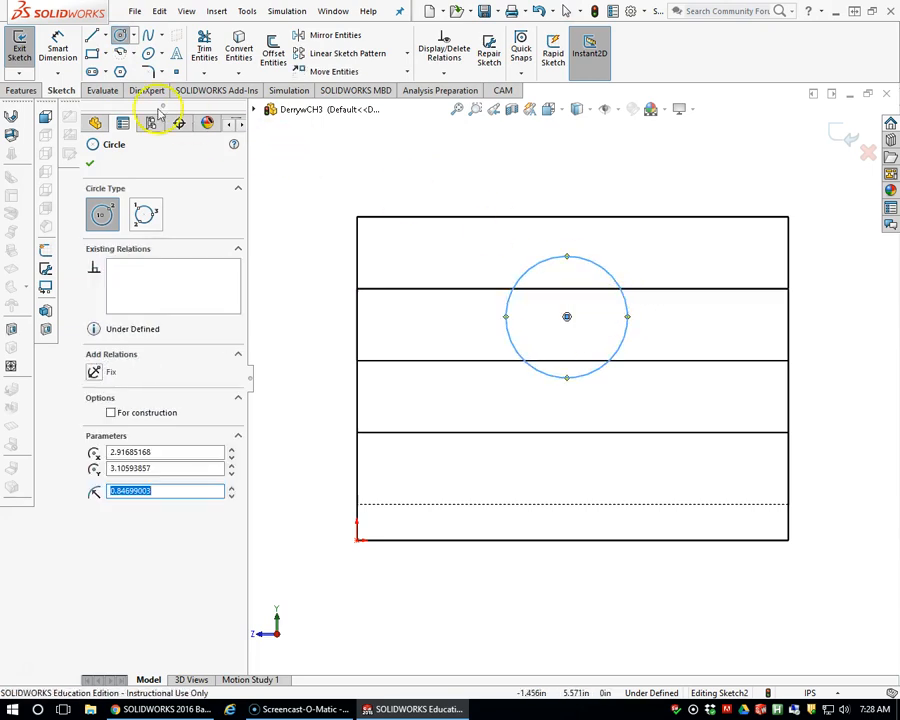
Dimension the circle's diameter as 2 in
left_click(60, 58)
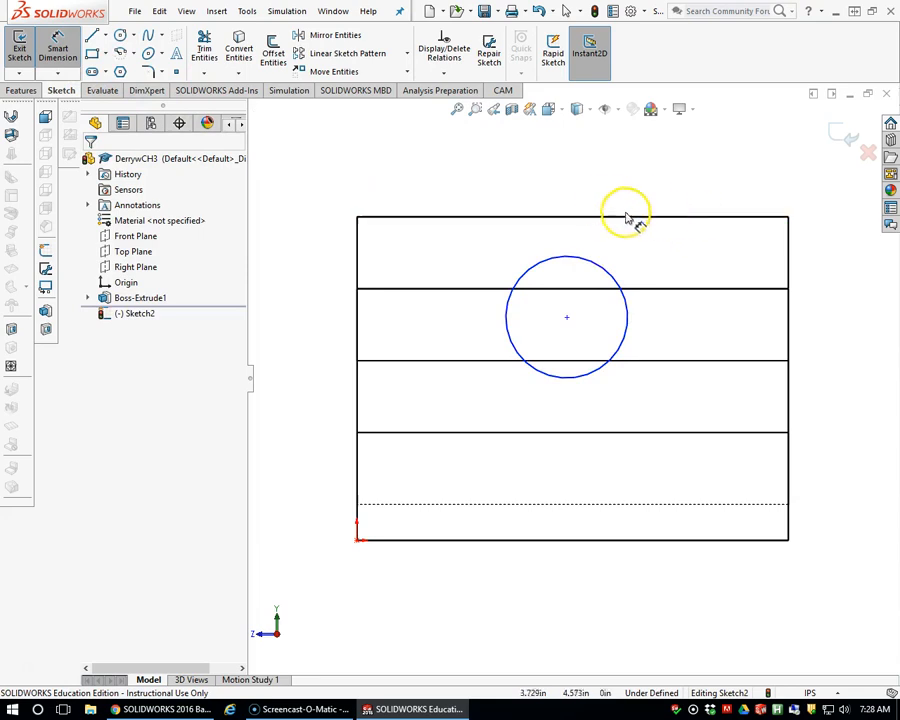
left_click(607, 270)
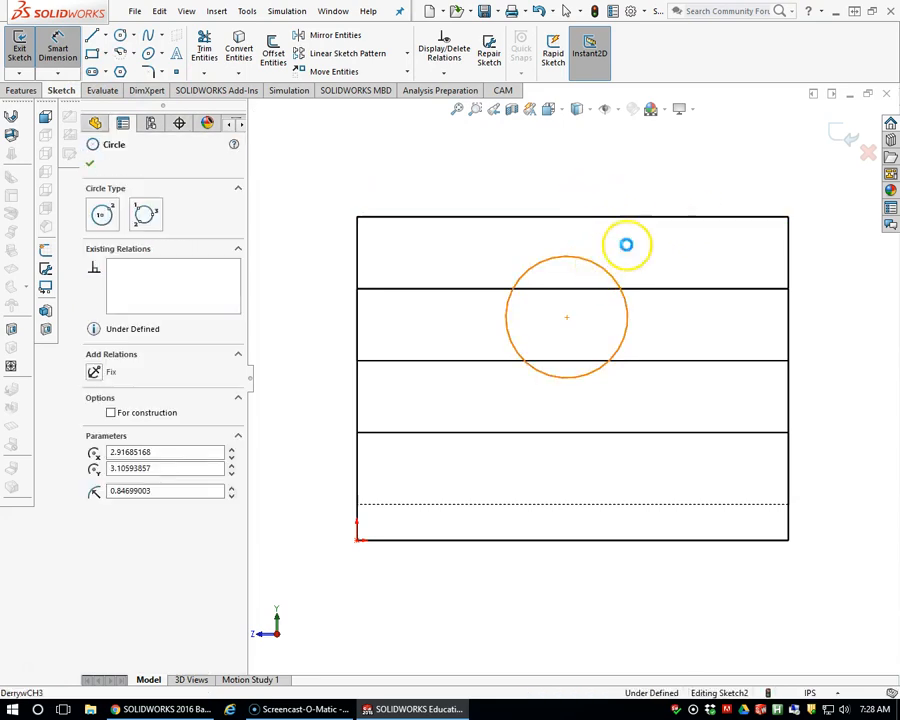
left_click(716, 192)
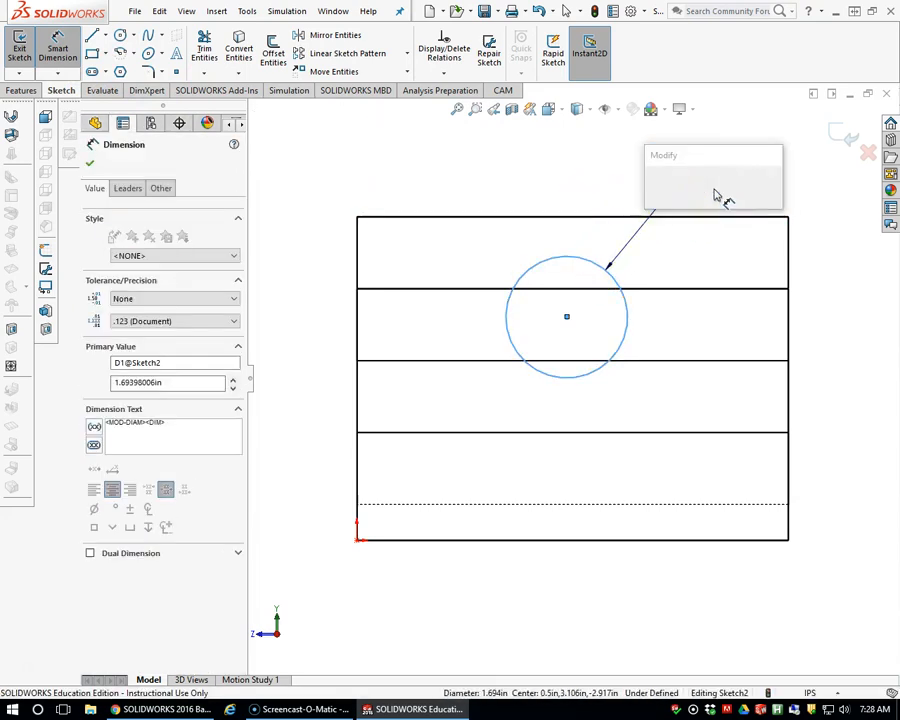
type("2")
key("Return")
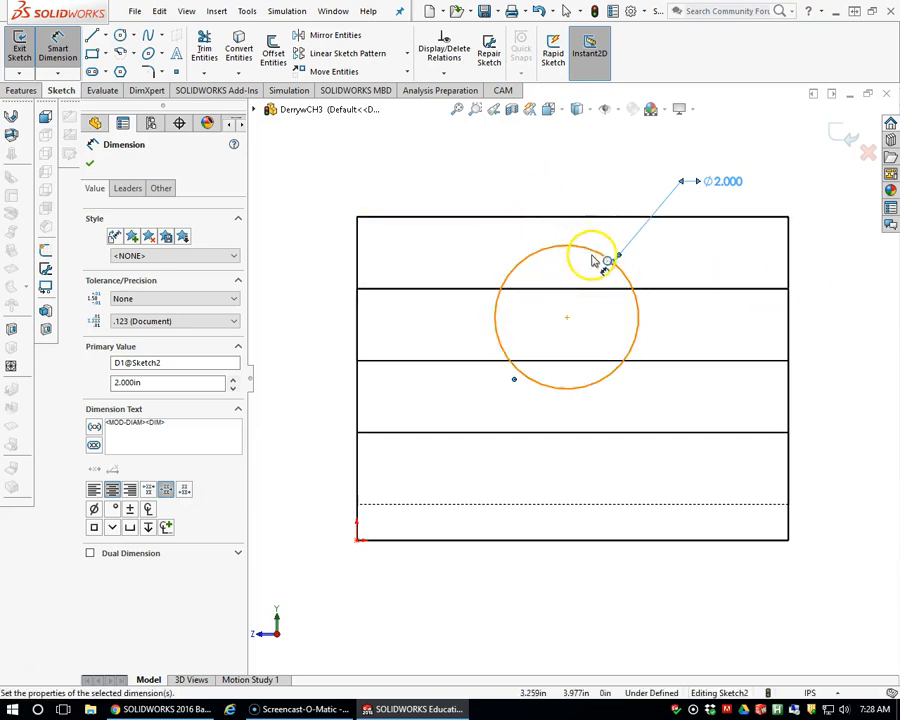
Dimension the circle's center 3 in horizontally from the wall's left vertical edge
left_click(360, 276)
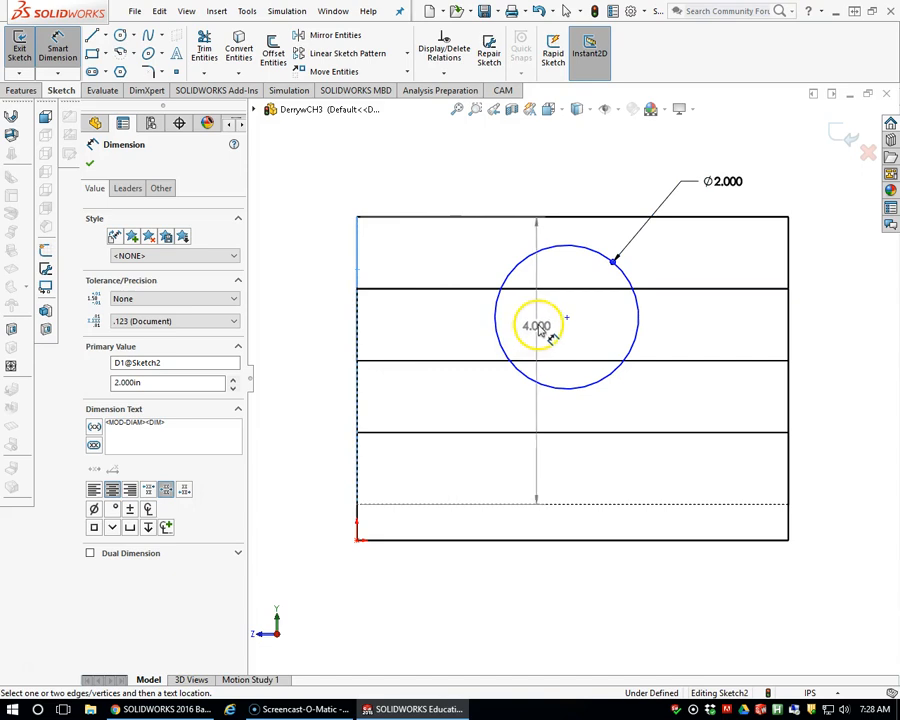
left_click(568, 320)
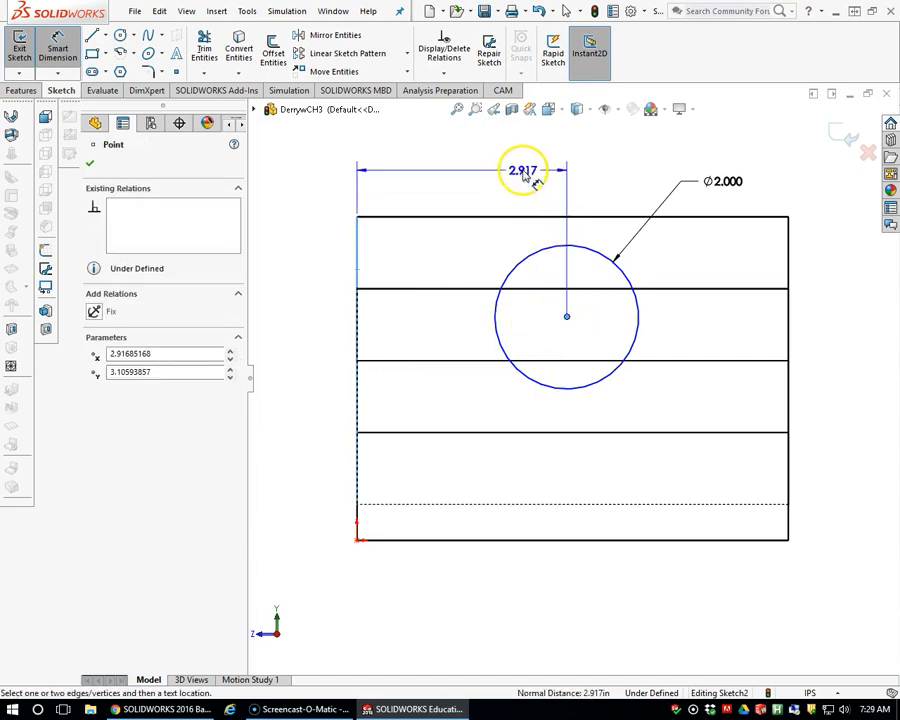
left_click(502, 166)
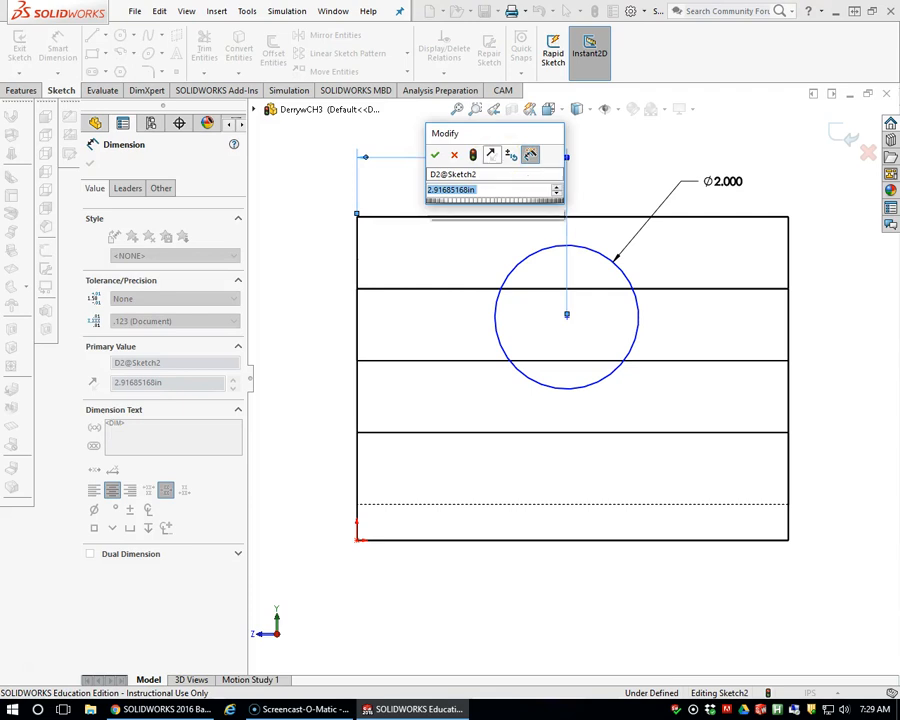
type("3")
key("Return")
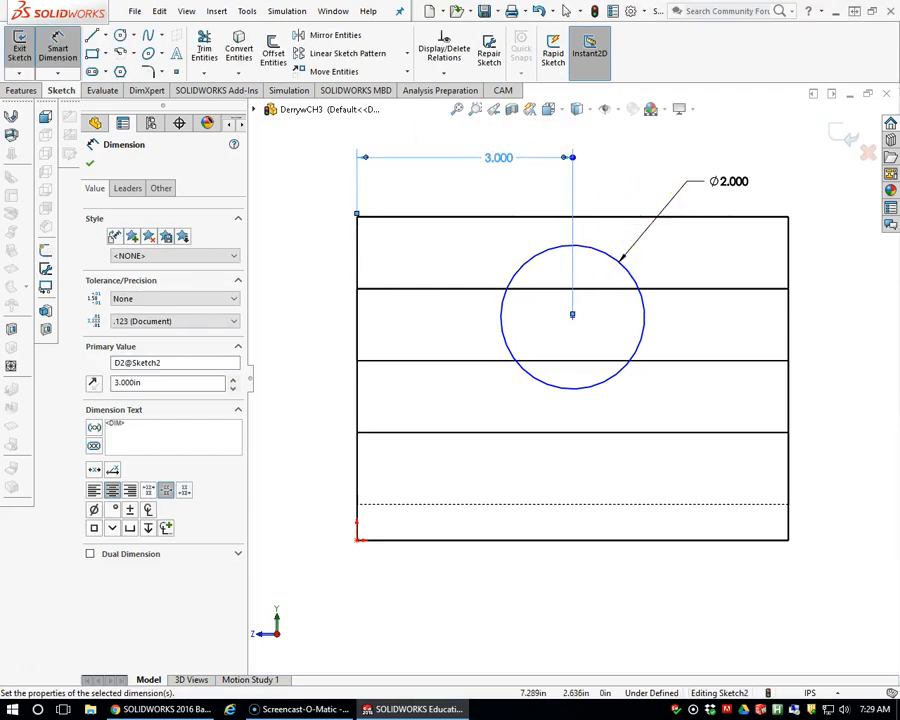
Dimension the circle's center 2.25 in below the wall's top edge
left_click(597, 218)
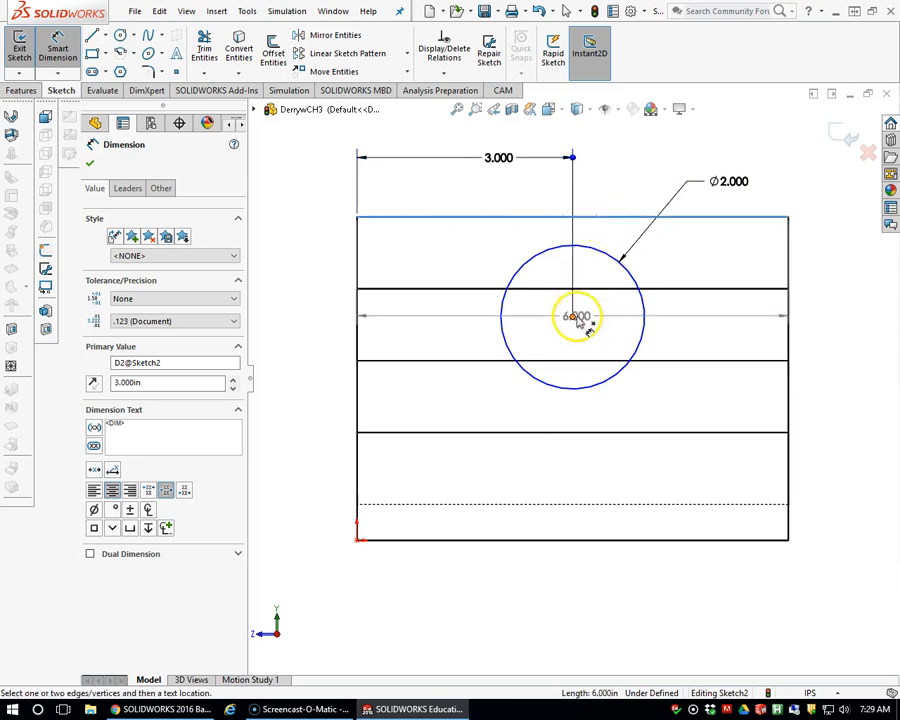
left_click(573, 317)
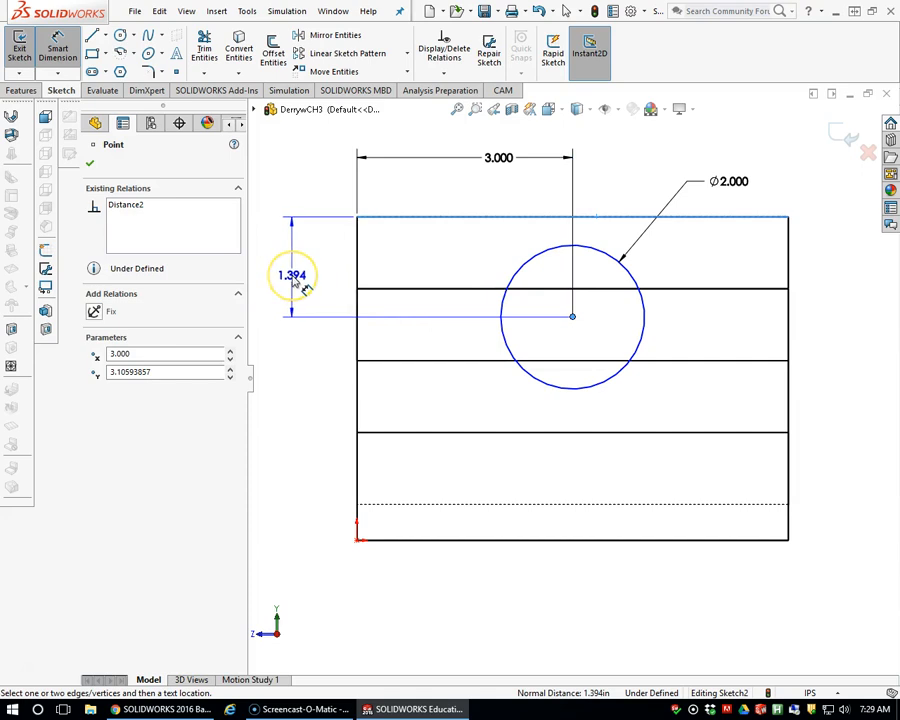
left_click(293, 280)
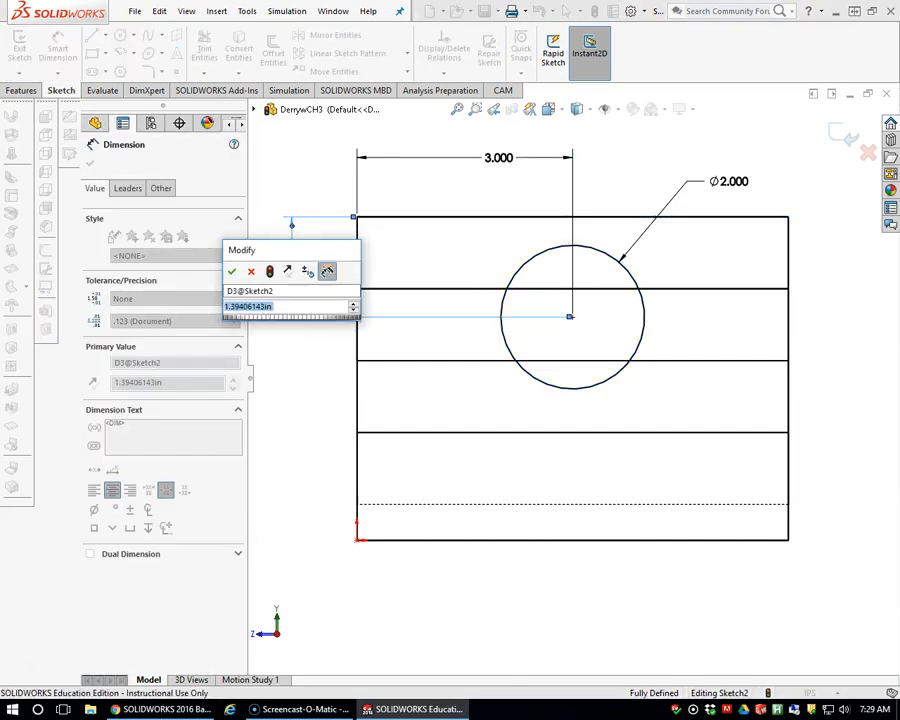
key("alt+Tab")
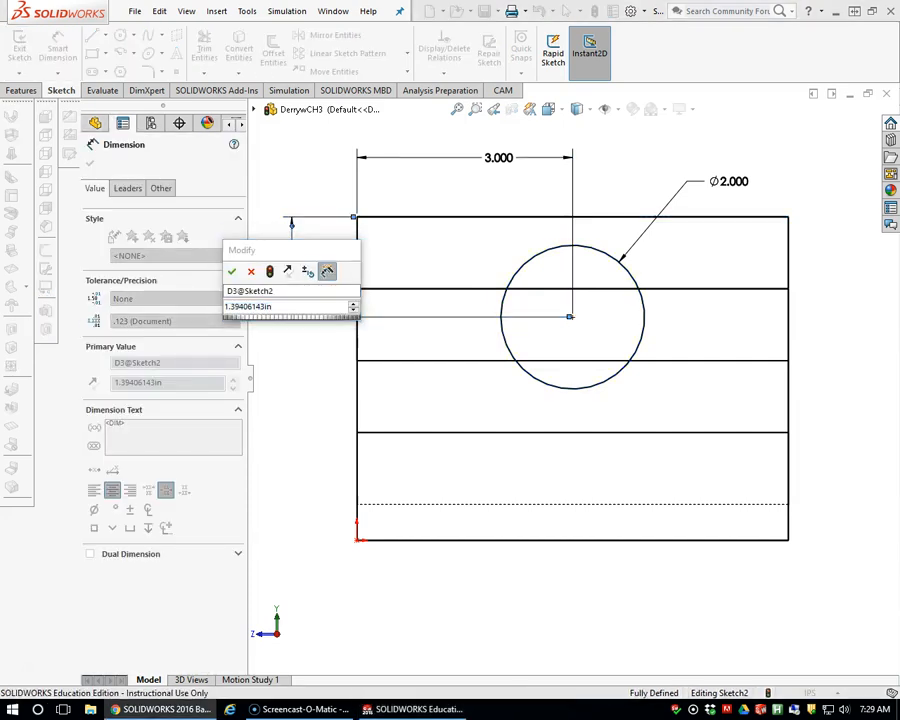
left_click(290, 308)
type("1.394")
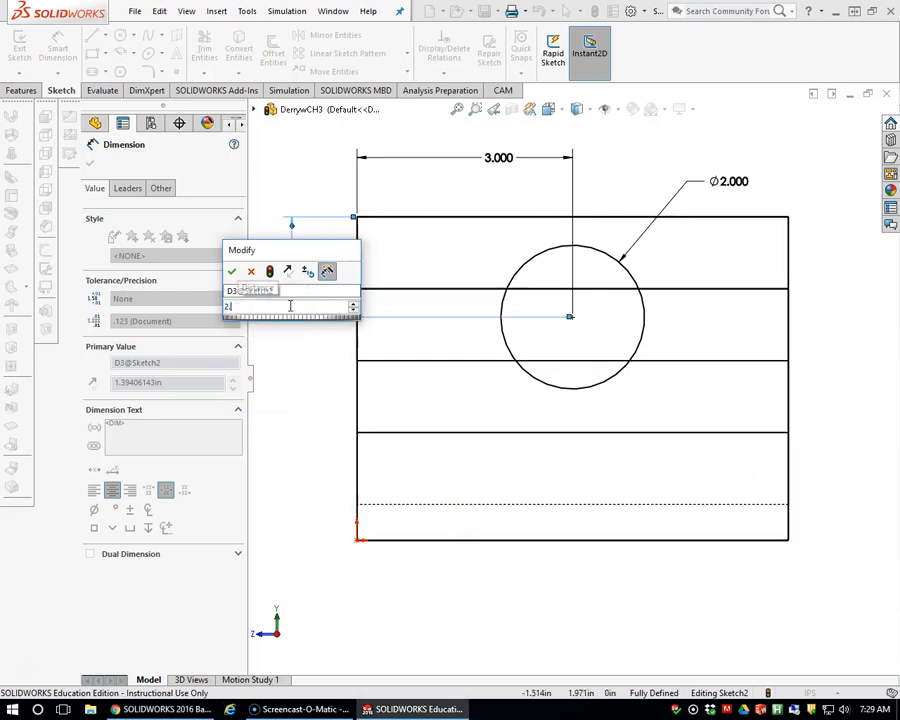
key("Return")
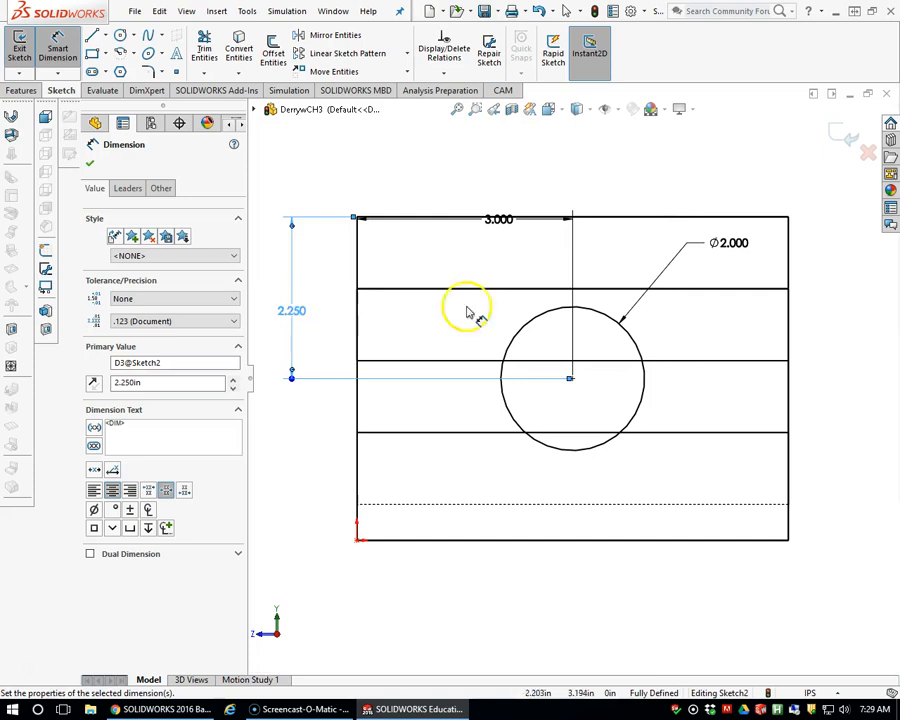
Finish dimensioning and orient the view normal to the circle's sketch again
scroll(571, 380, "up", 3)
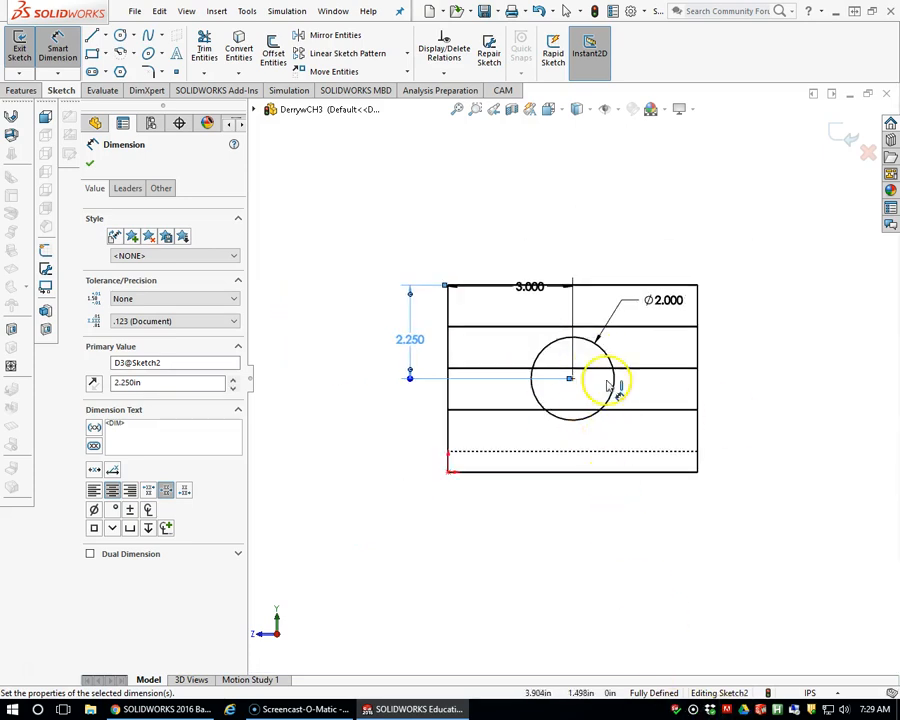
mouse_move(581, 450)
middle_mouse_down()
mouse_move(581, 440)
mouse_move(601, 480)
mouse_move(555, 458)
mouse_move(599, 442)
mouse_move(558, 458)
middle_mouse_up()
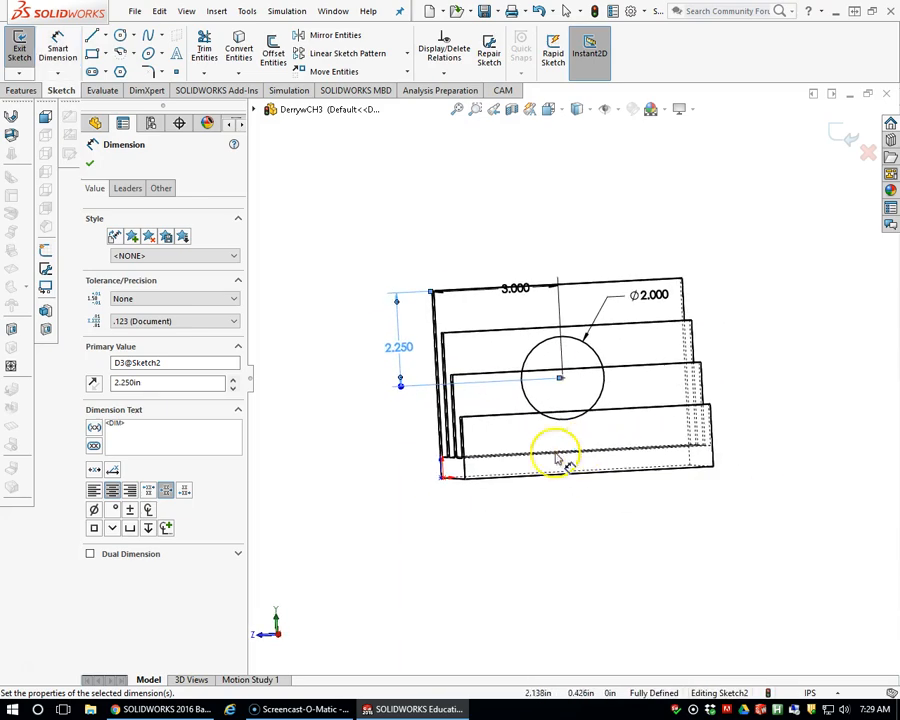
left_click(89, 166)
right_click(168, 315)
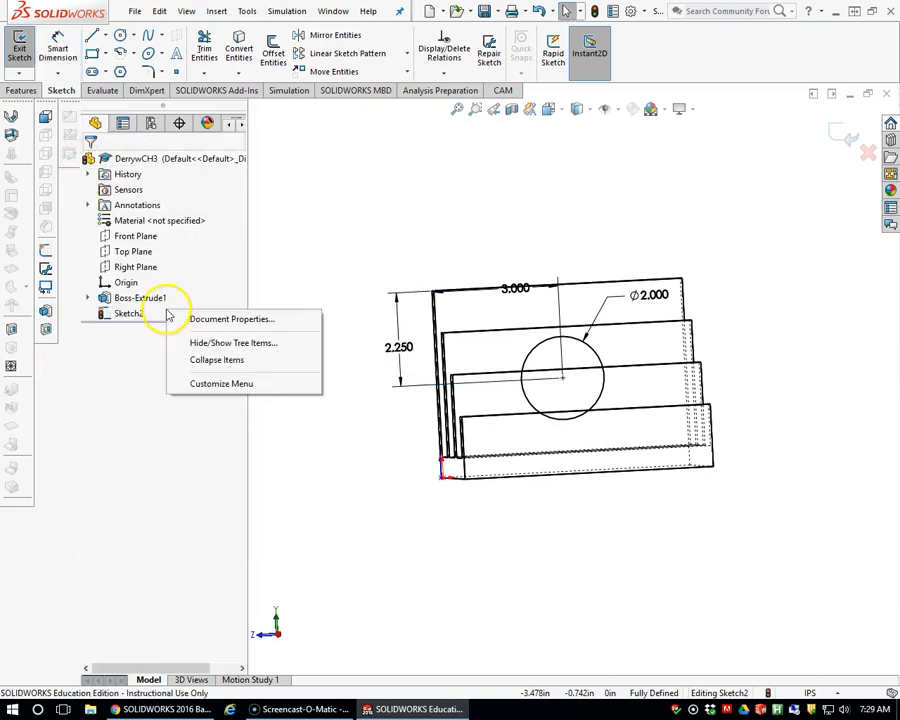
left_click(110, 316)
right_click(110, 316)
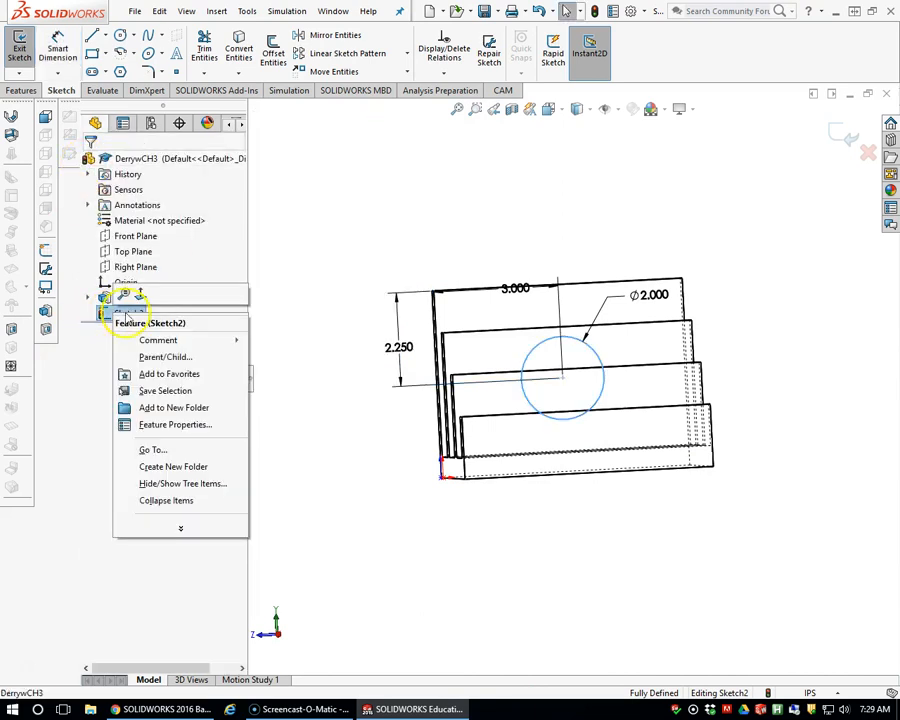
left_click(141, 295)
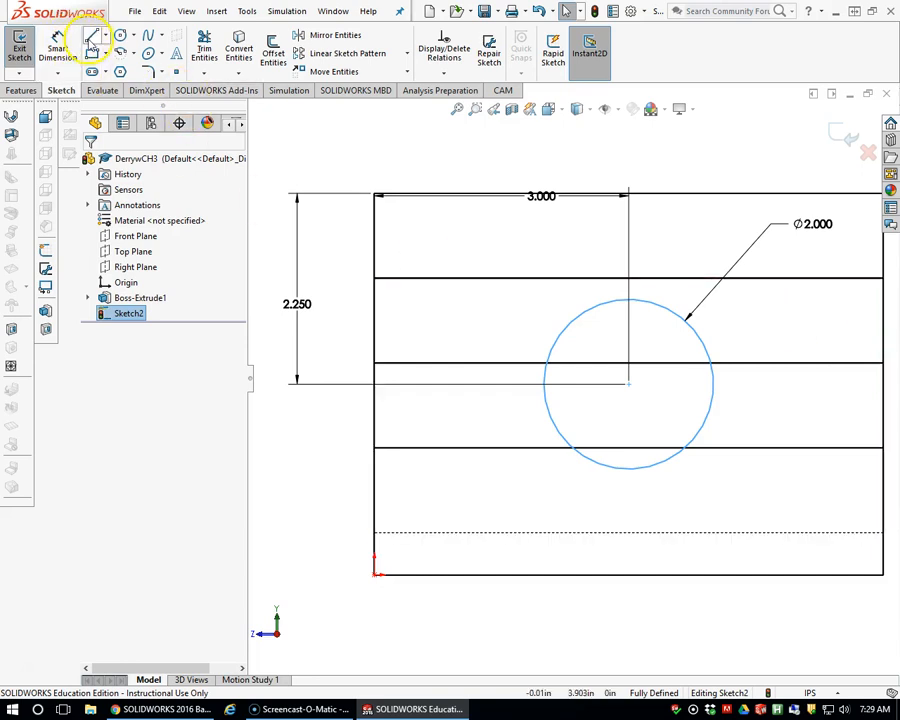
Sketch connected lines from the circle's left quadrant 1.75 in down to the dashed floor edge, 2 in across, and up to its right quadrant
left_click(90, 40)
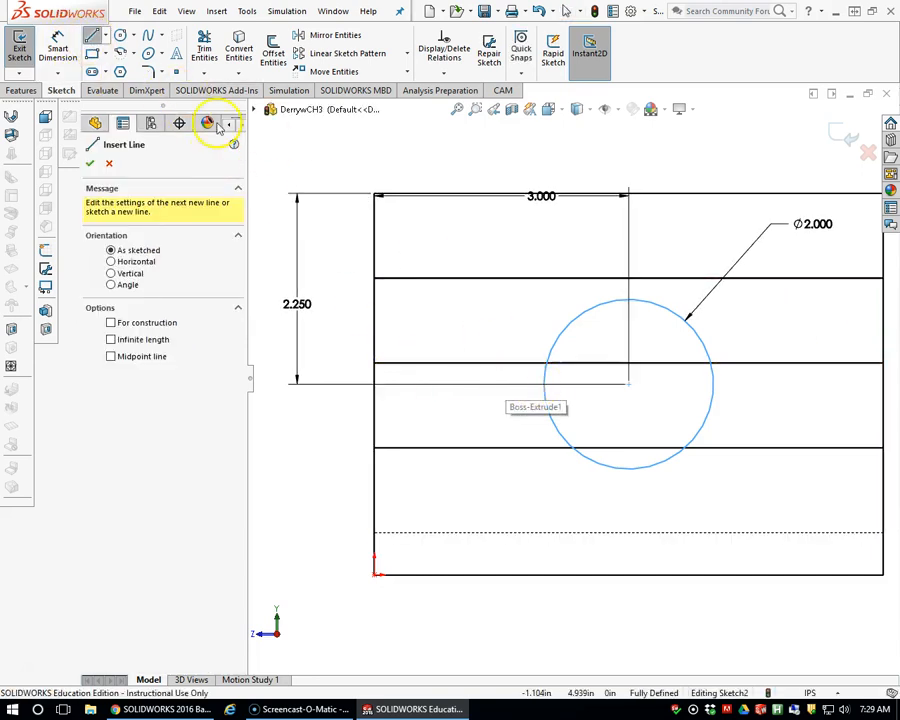
left_click(90, 40)
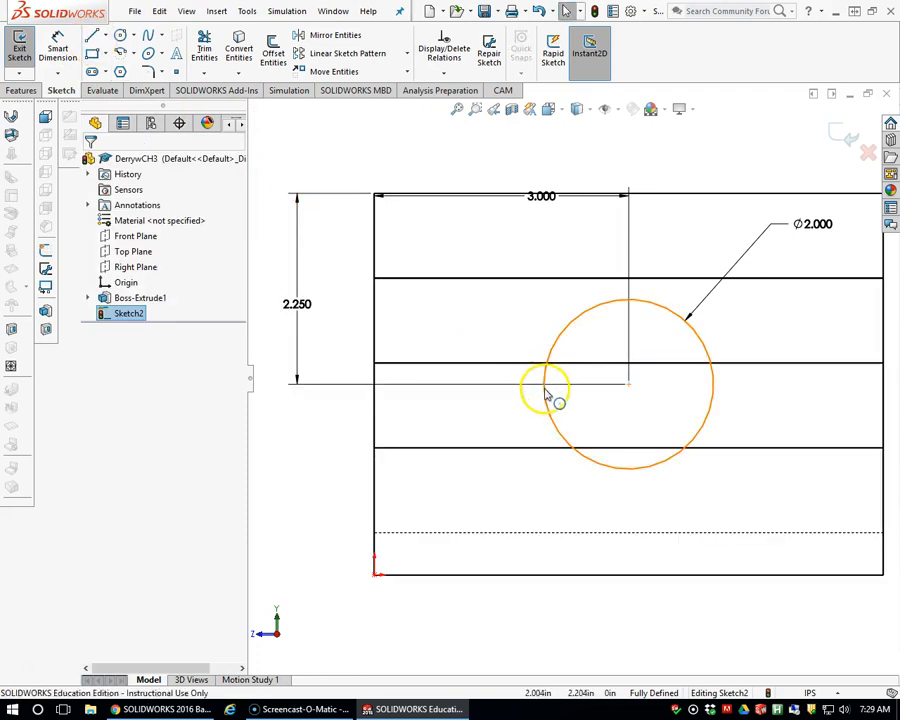
left_click(554, 423)
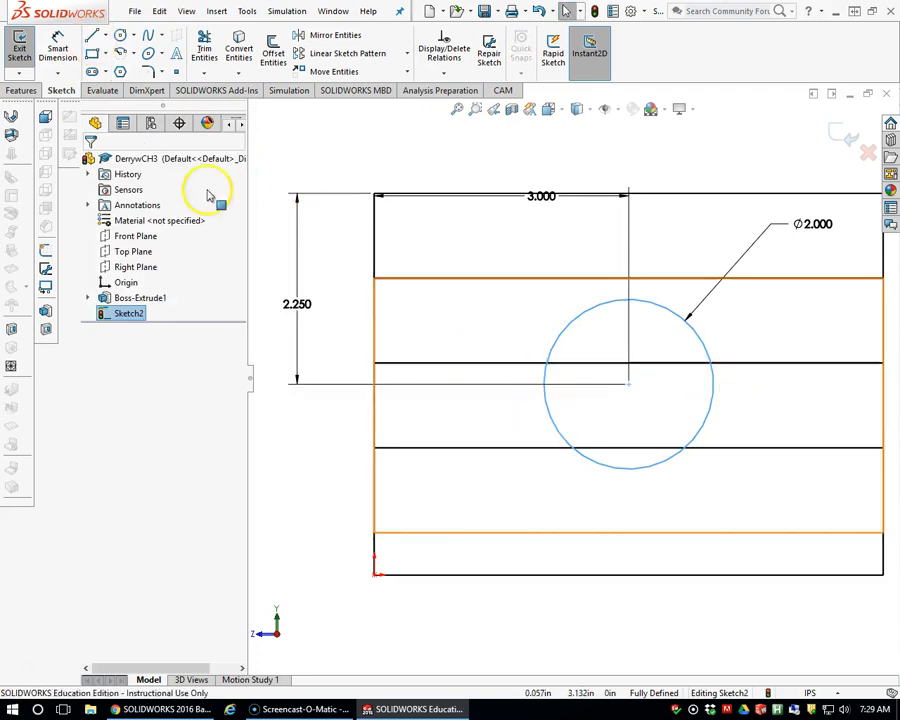
left_click(91, 40)
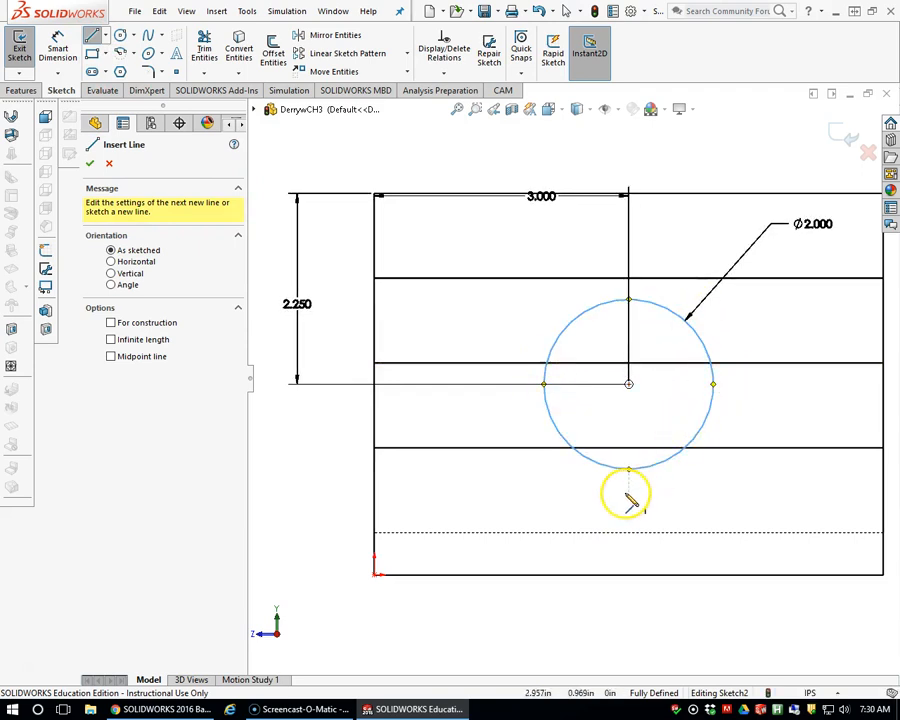
left_click(544, 384)
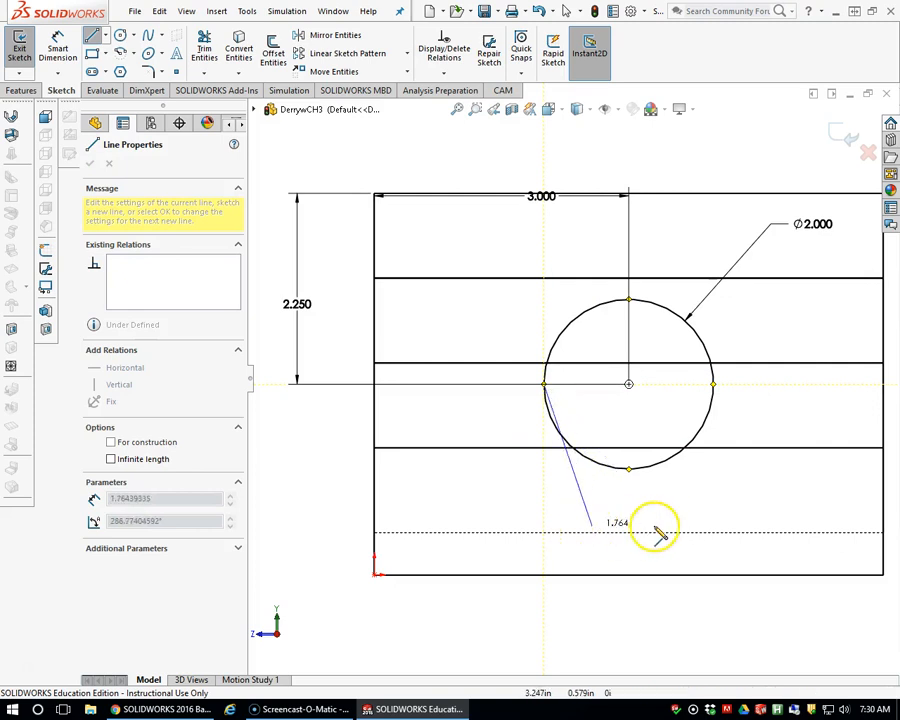
left_click(545, 533)
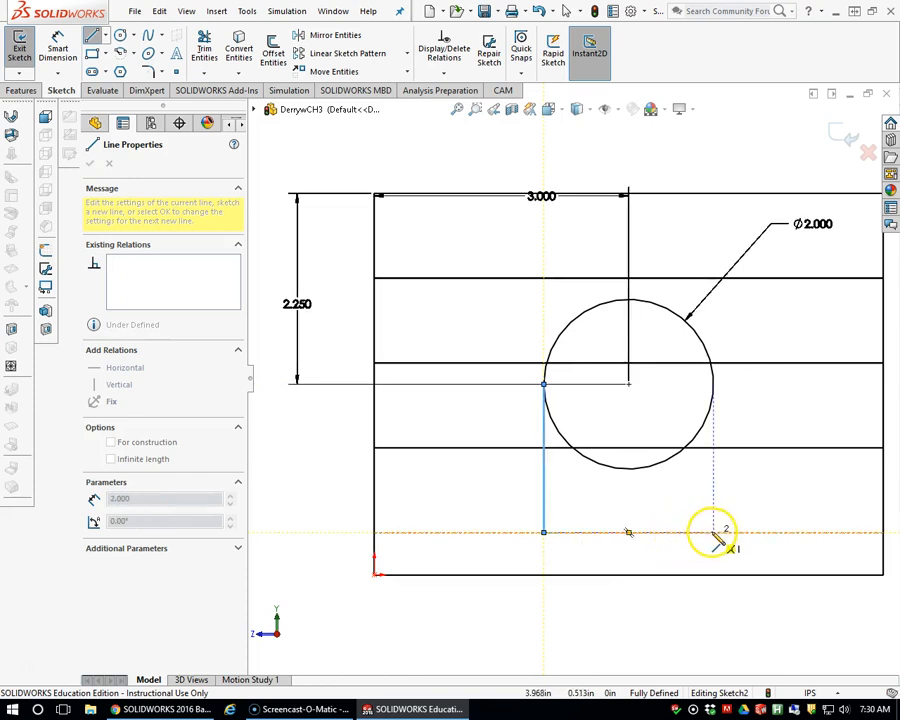
left_click(713, 532)
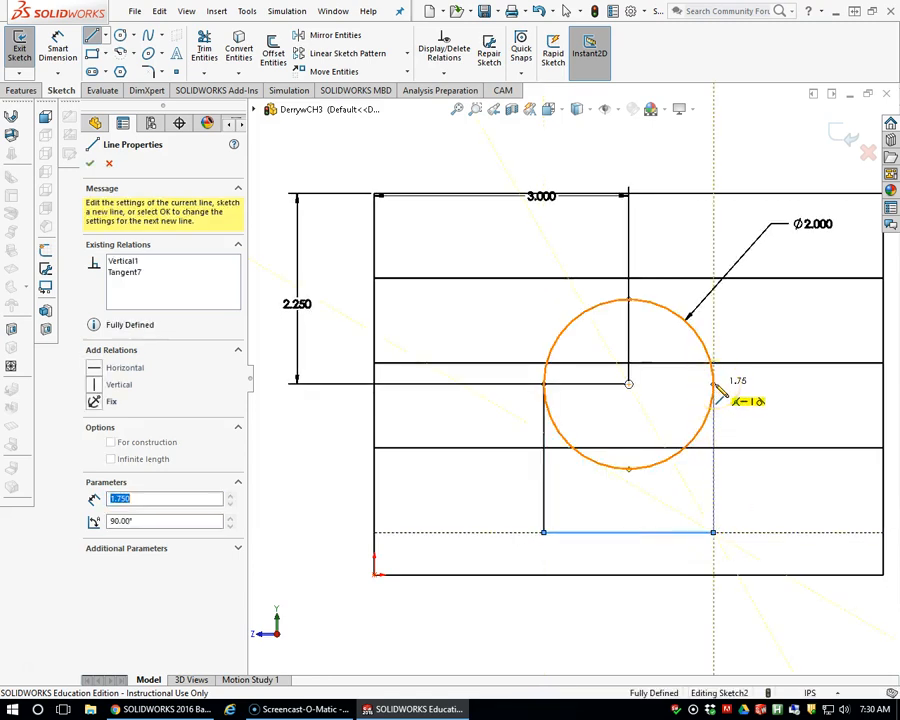
left_click(715, 388)
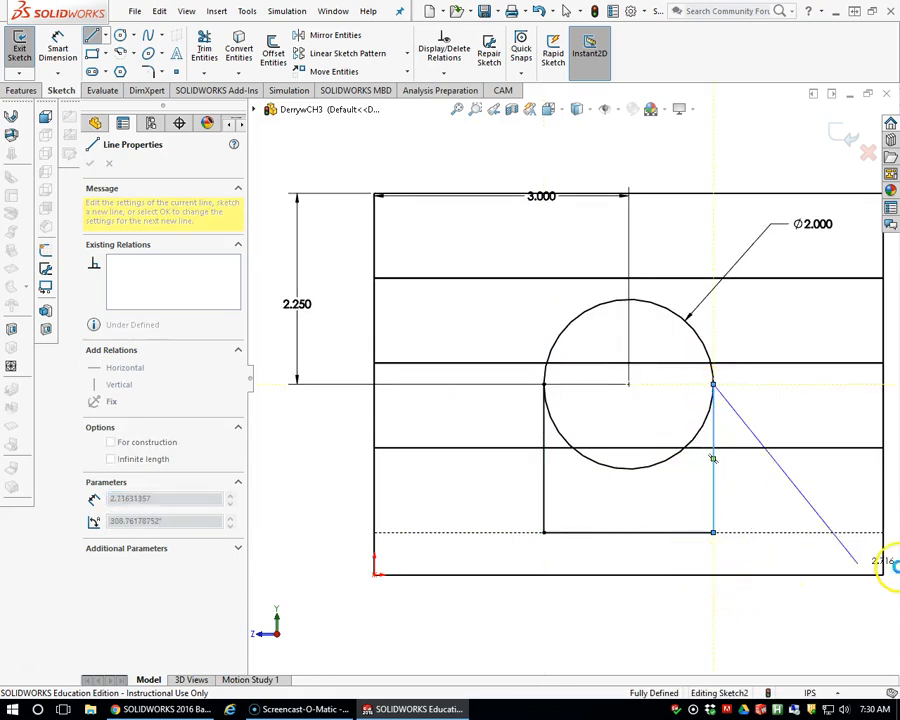
key("Escape")
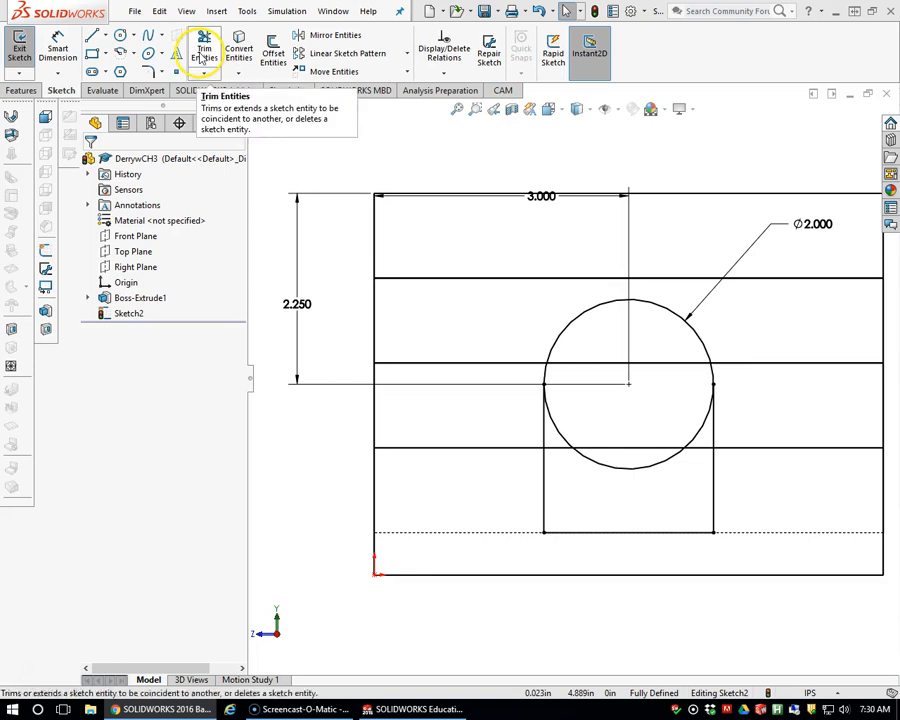
Trim away the circle's lower half with Trim to closest, leaving a closed arch profile, and exit the sketch
left_click(203, 52)
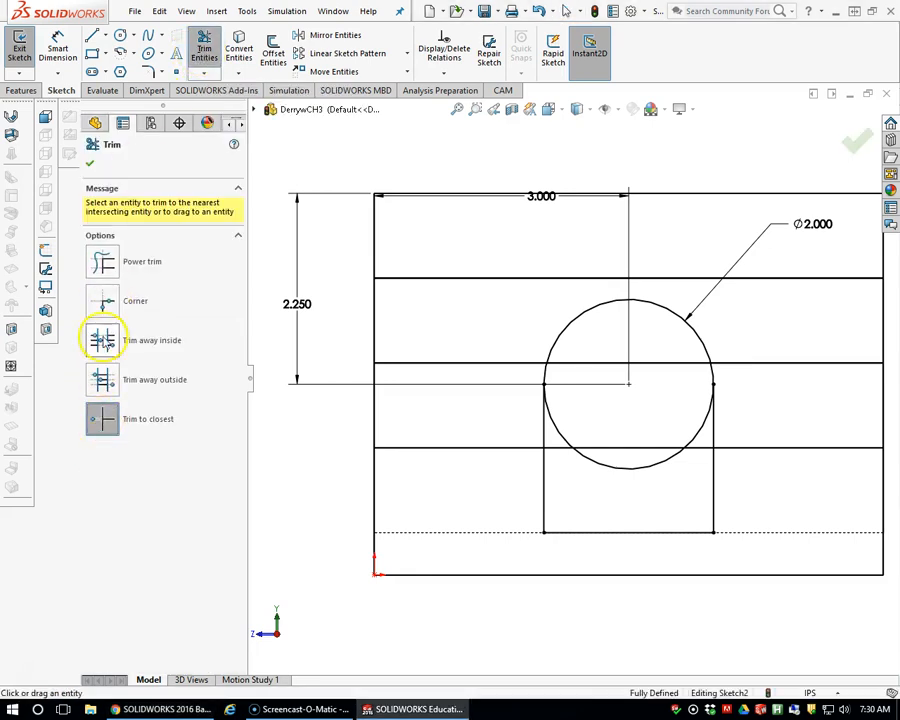
left_click(103, 265)
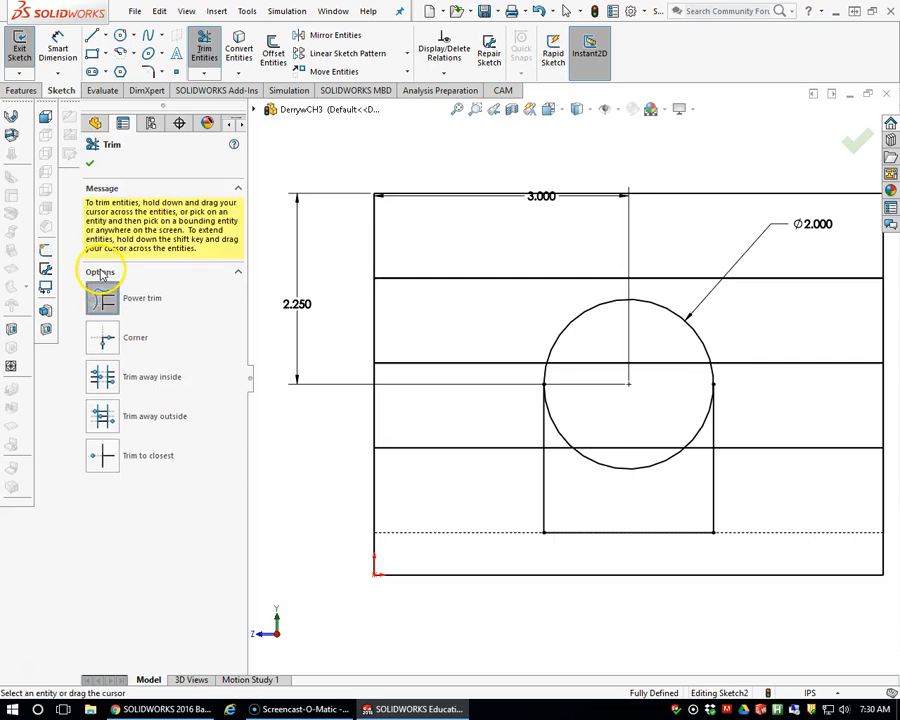
left_click(105, 459)
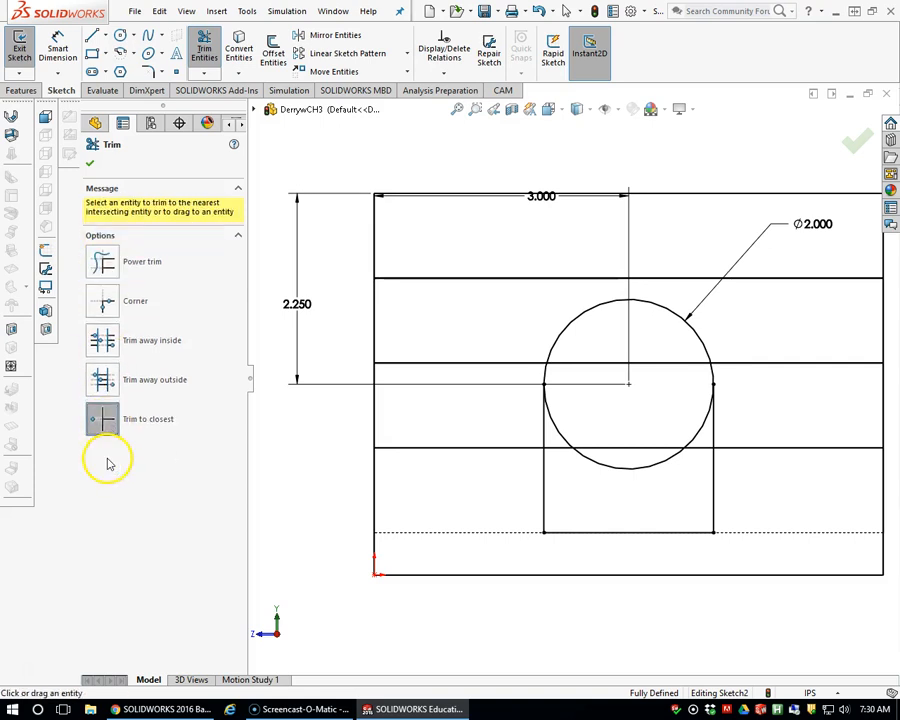
left_click(614, 476)
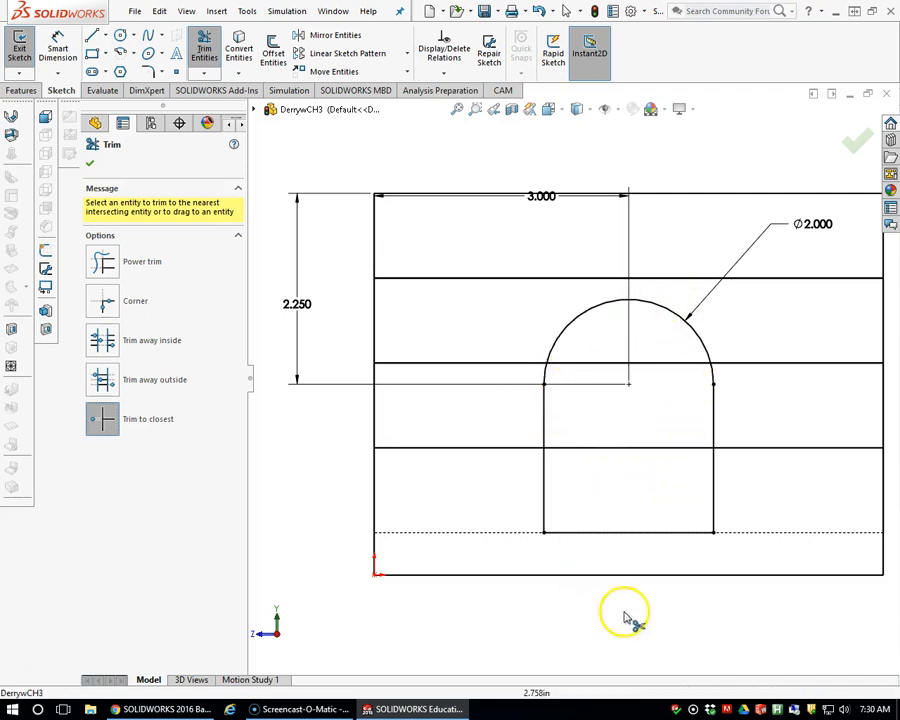
left_click(89, 162)
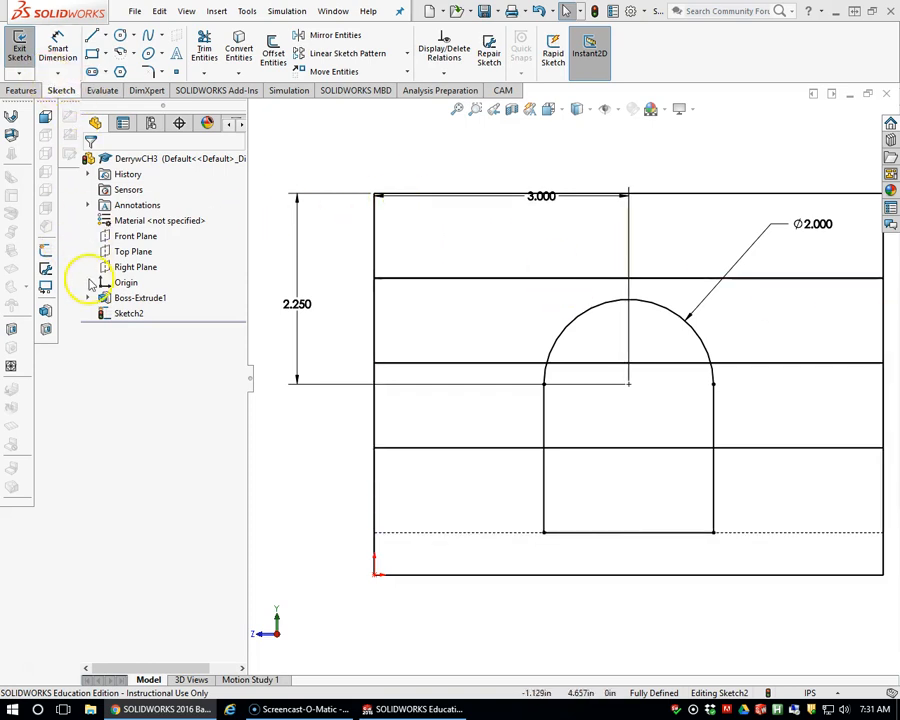
left_click(19, 48)
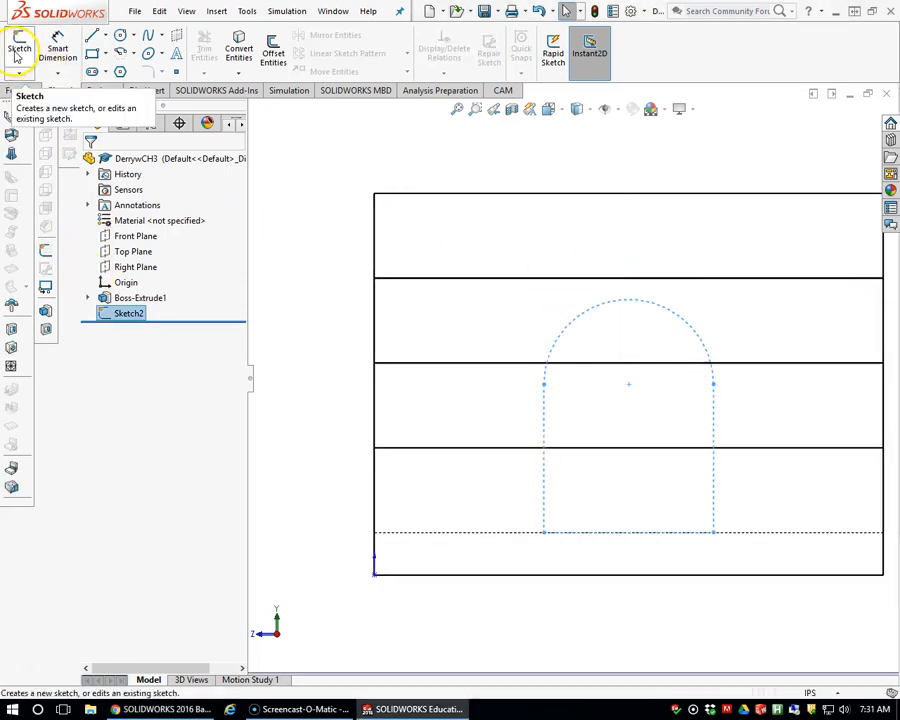
left_click(120, 315)
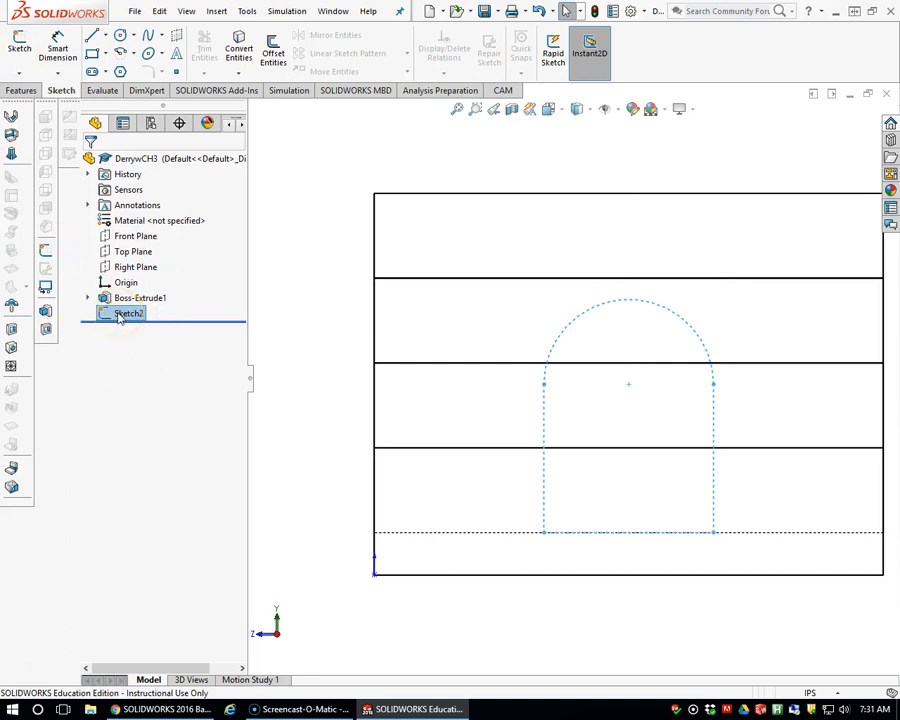
left_click(120, 316)
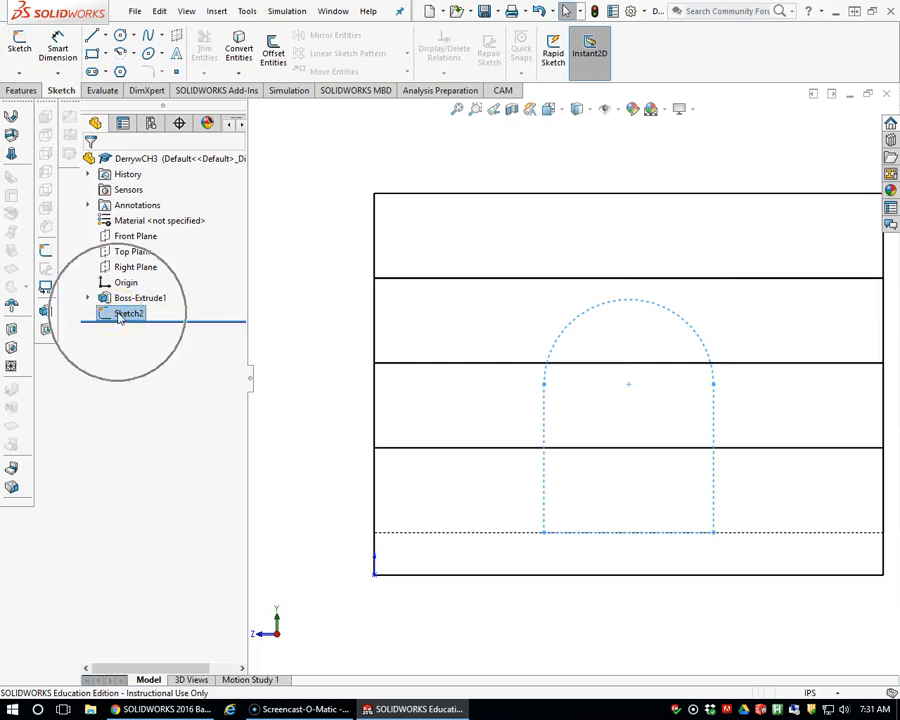
left_click(335, 279)
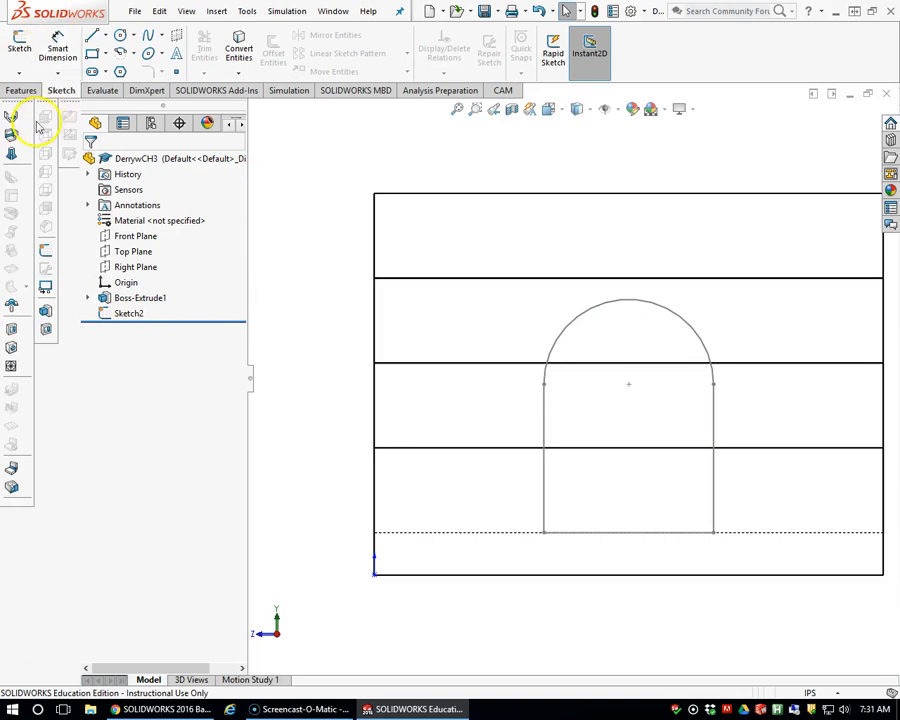
left_click(21, 90)
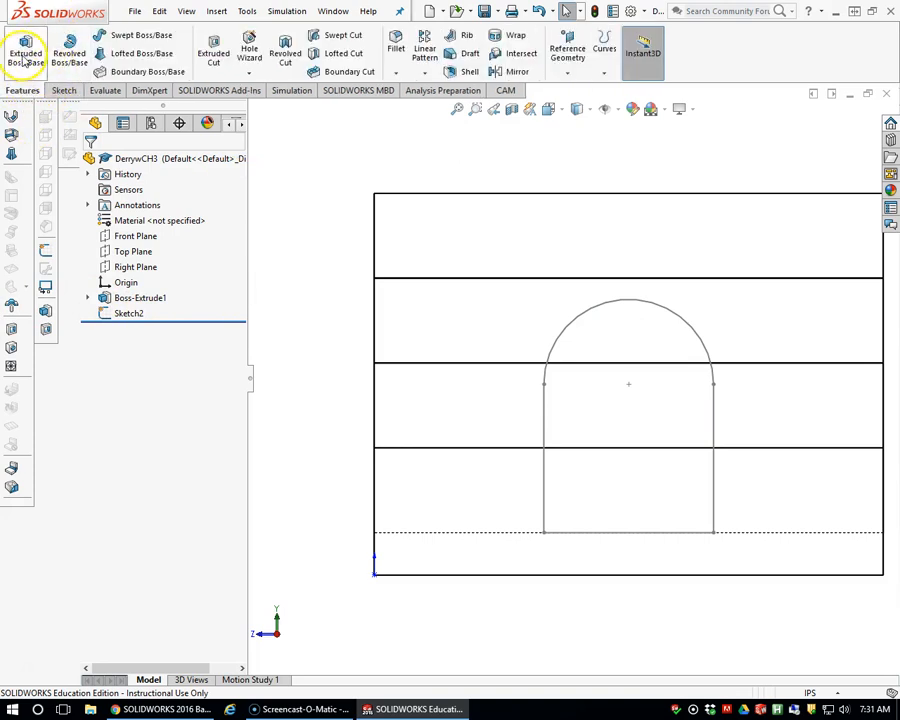
left_click(27, 48)
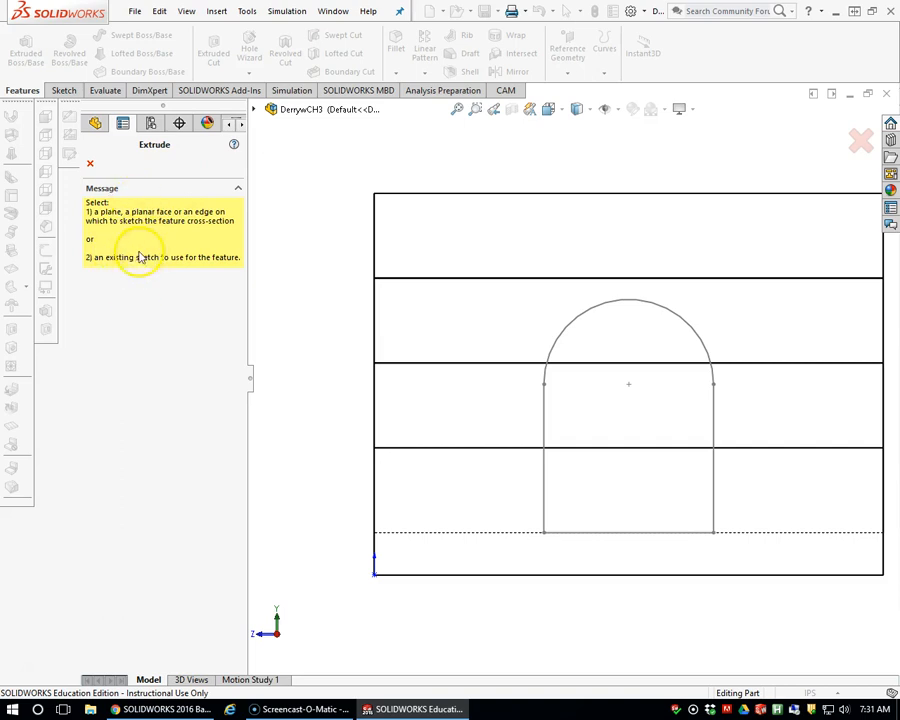
left_click(255, 110)
left_click(302, 265)
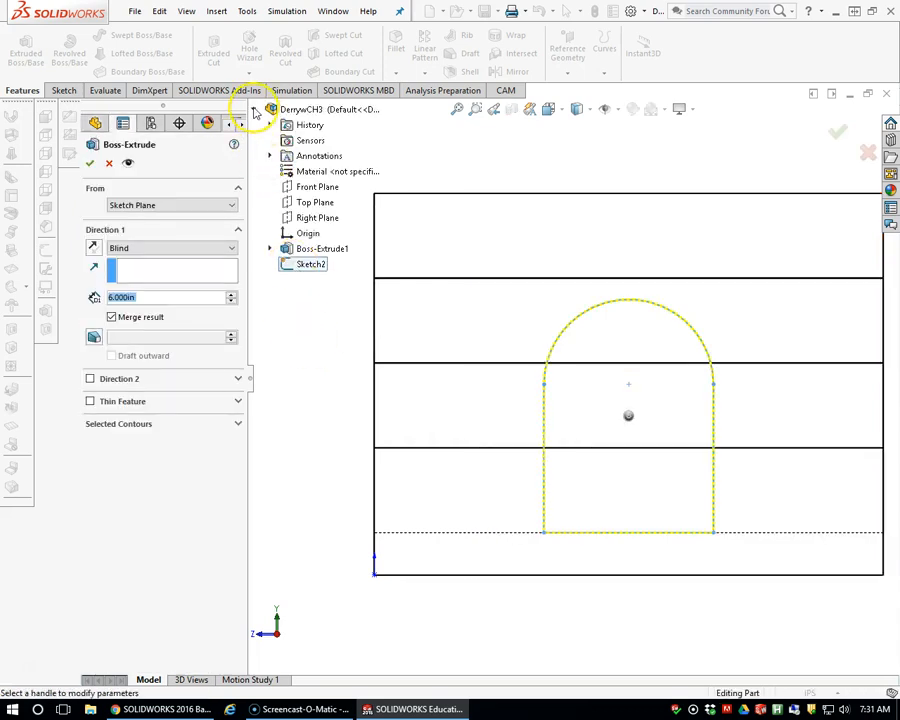
left_click(255, 108)
left_click(108, 165)
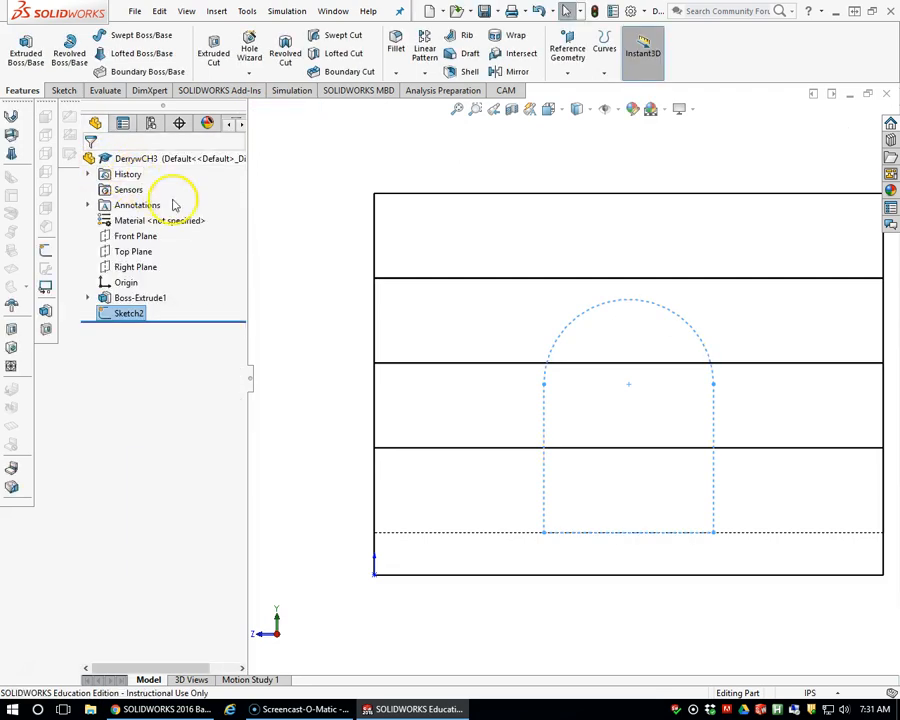
left_click(334, 250)
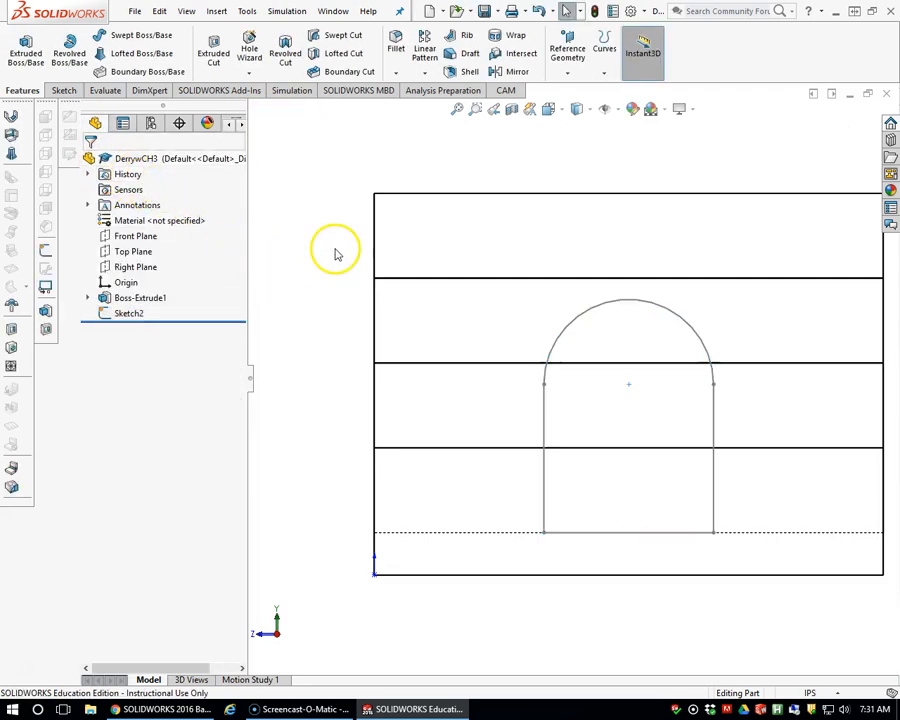
Extrude the arch profile as a boss through all the walls with the Through All end condition, merged with the part
left_click(112, 315)
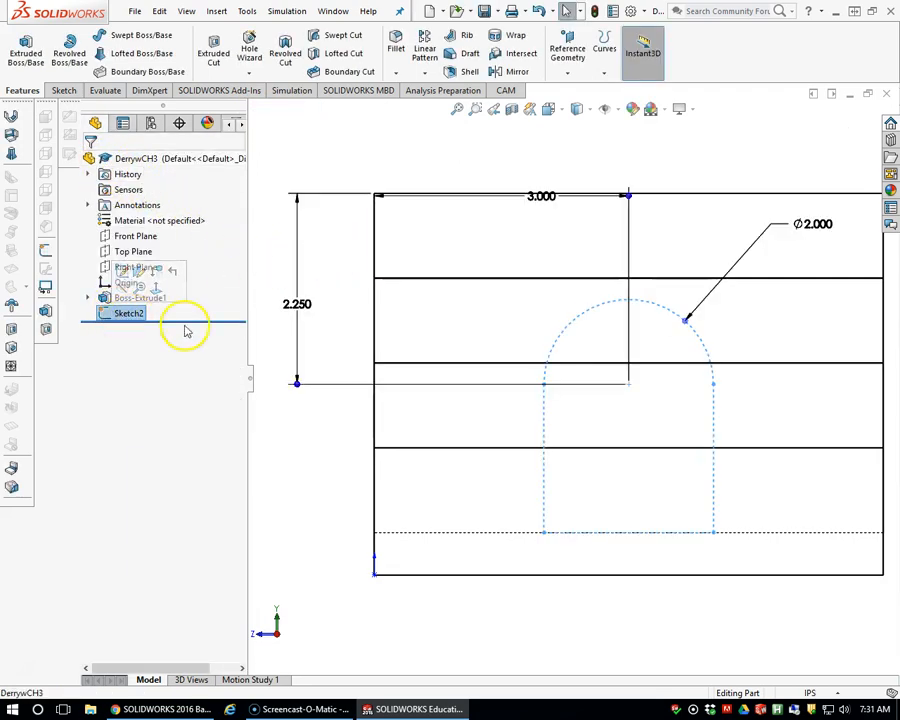
left_click(27, 52)
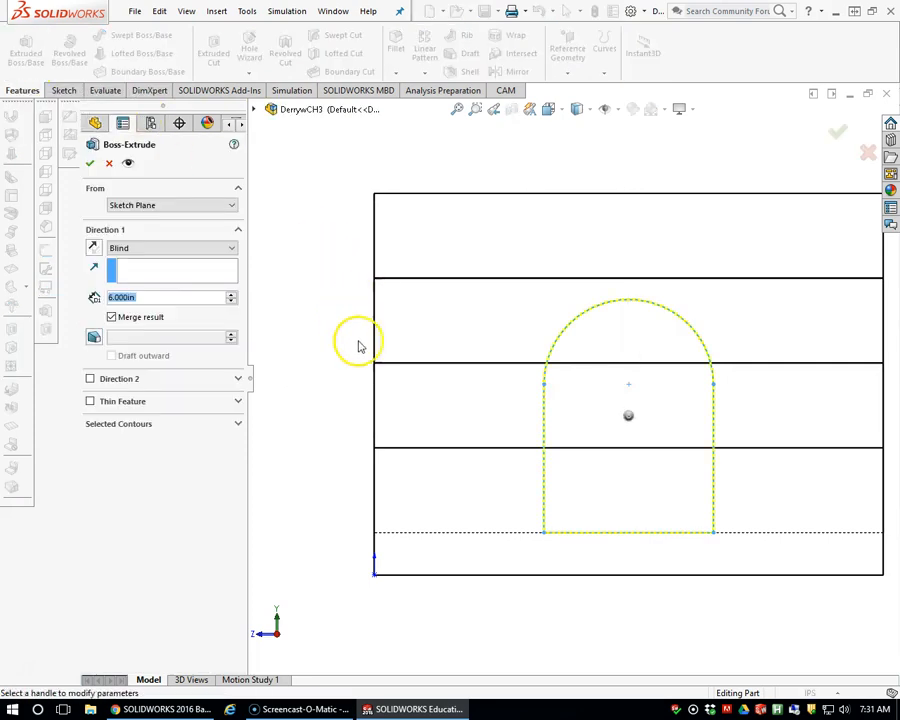
scroll(470, 410, "up", 3)
middle_click_drag(511, 407, 440, 320)
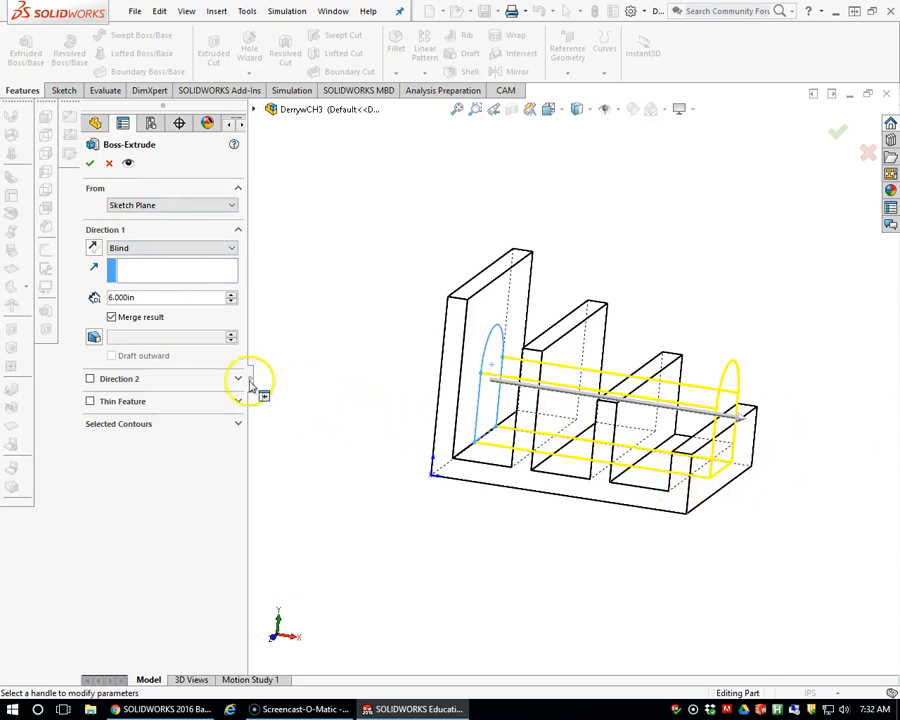
left_click(210, 248)
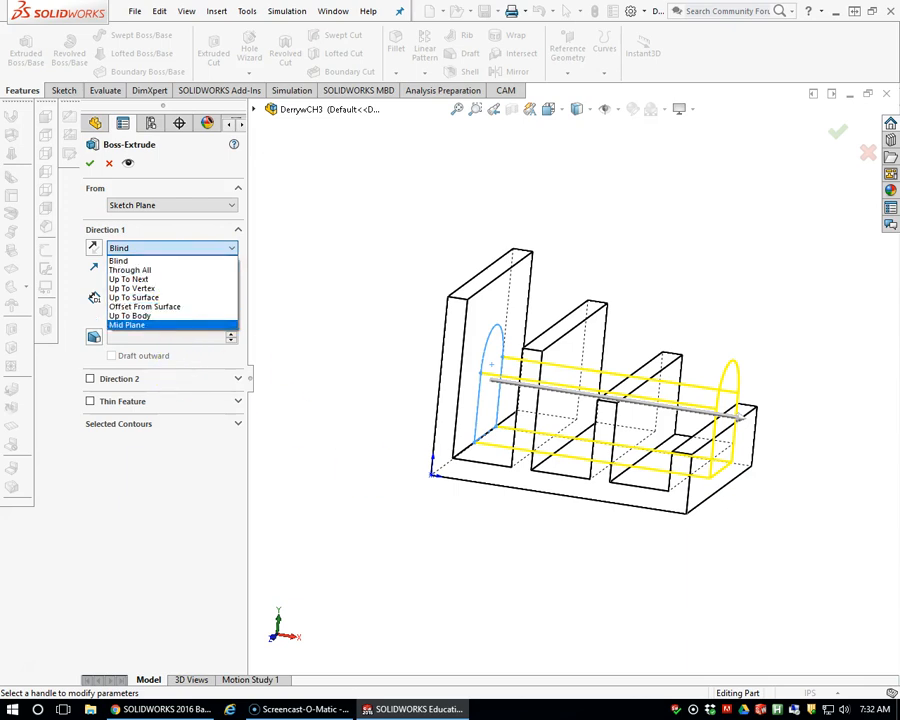
left_click(131, 271)
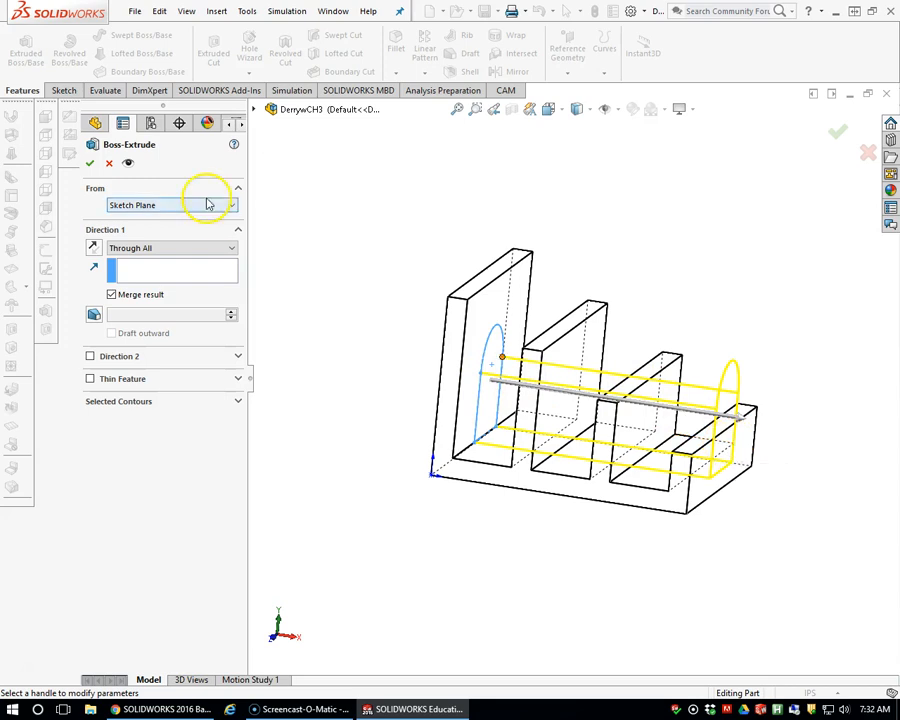
left_click(90, 164)
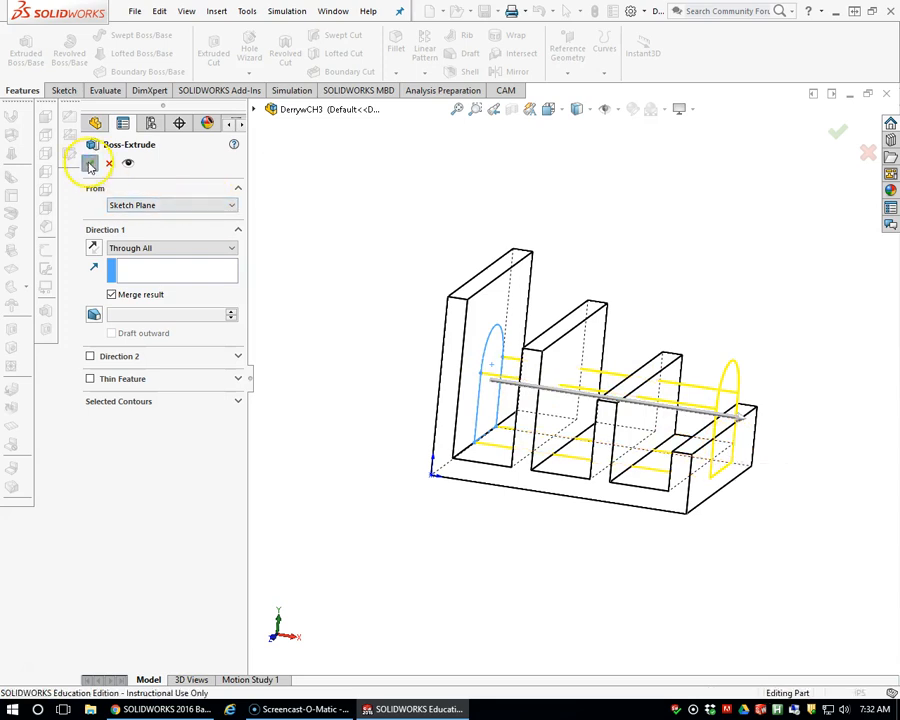
Set the part's display style to shaded with edges and inspect the arched boss running through the walls
middle_click_drag(596, 480, 607, 257)
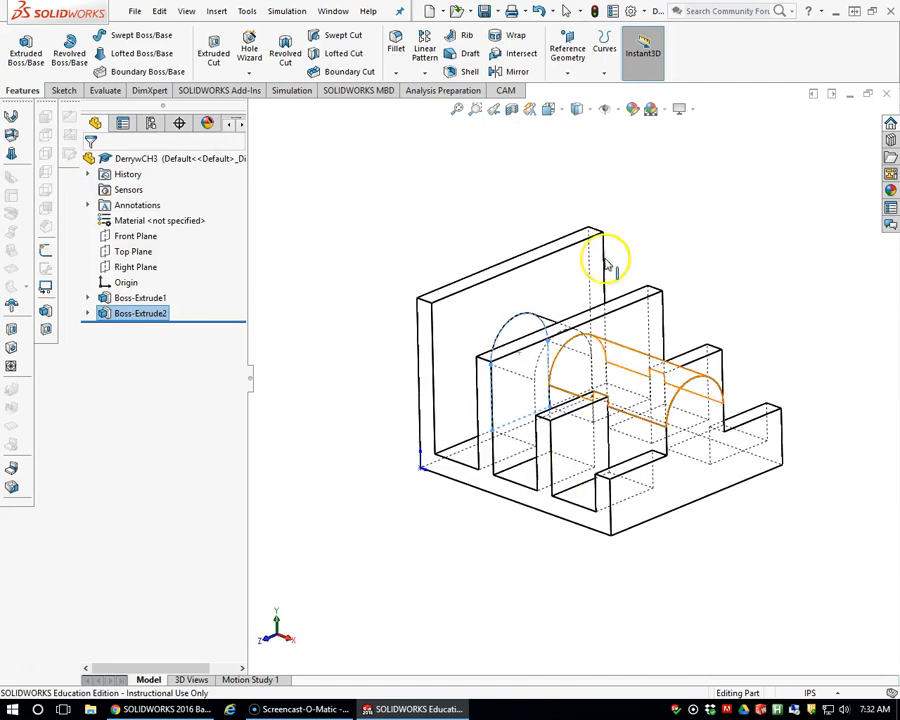
left_click(583, 115)
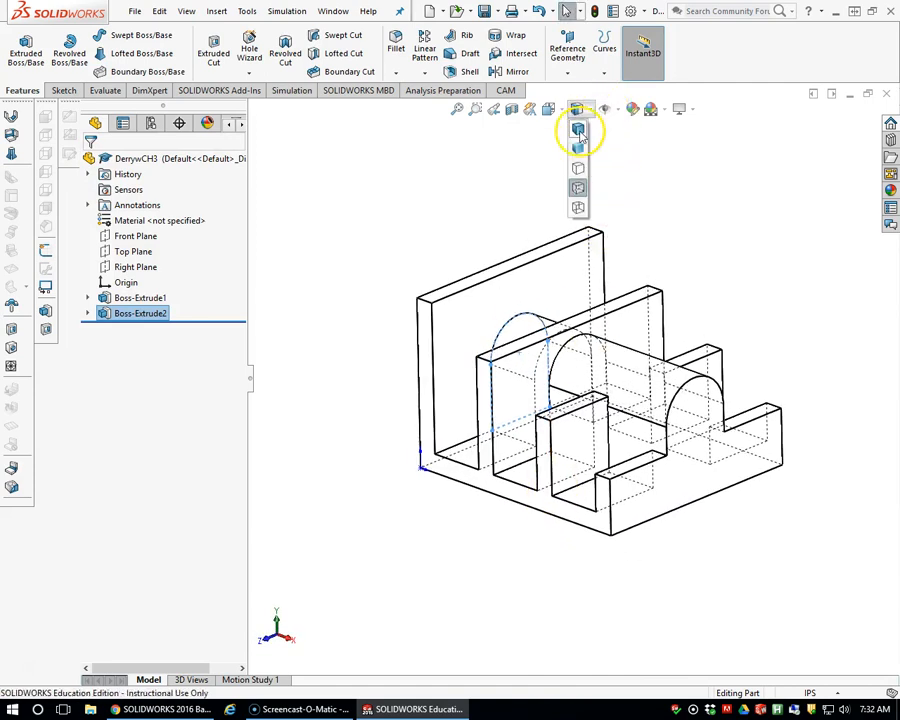
left_click(579, 130)
middle_click_drag(765, 545, 671, 512)
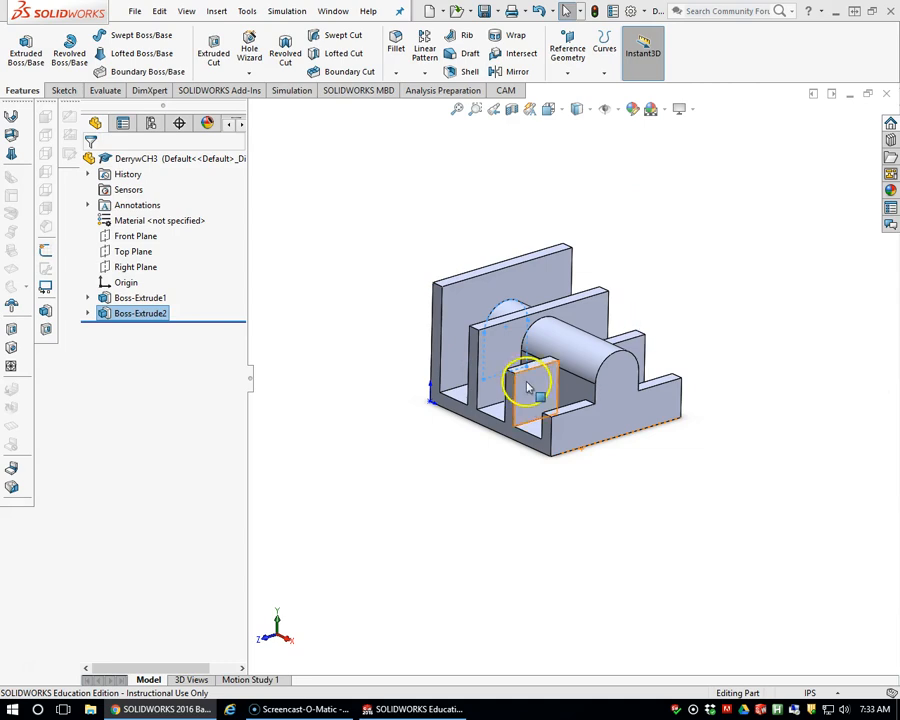
scroll(566, 372, "down", 2)
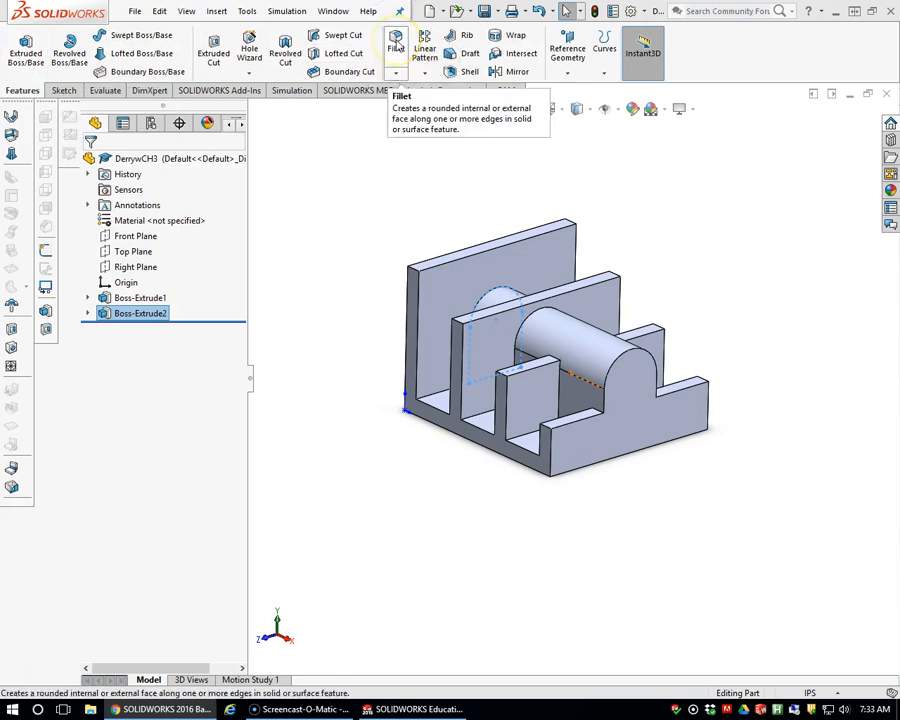
Apply a constant-size symmetric fillet of 0.125 in radius to all of the part's edges at once and inspect the result
left_click(396, 44)
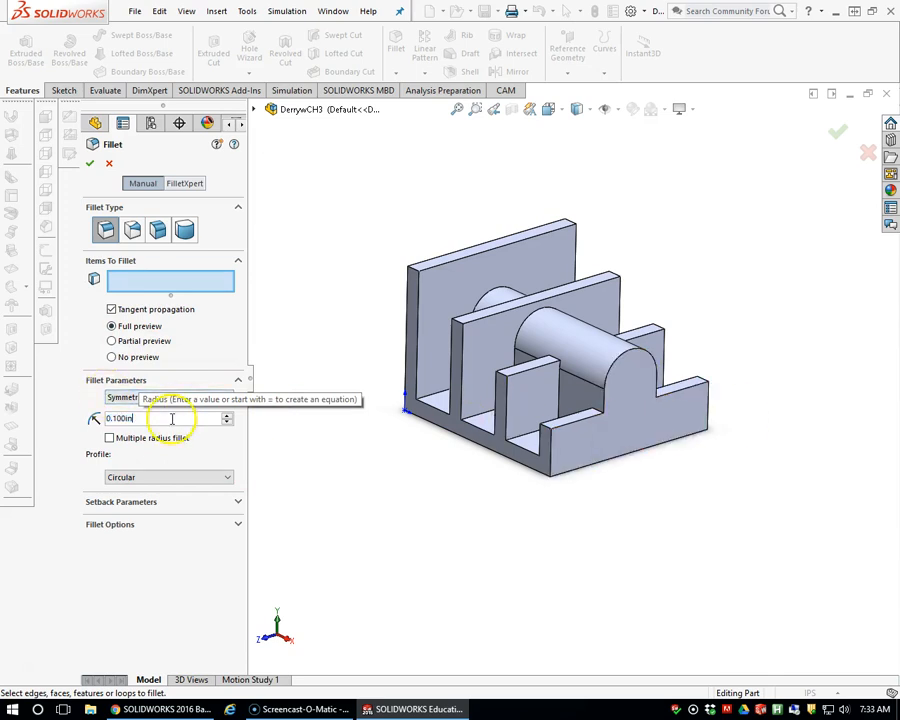
left_click_drag(172, 418, 108, 419)
type(".125")
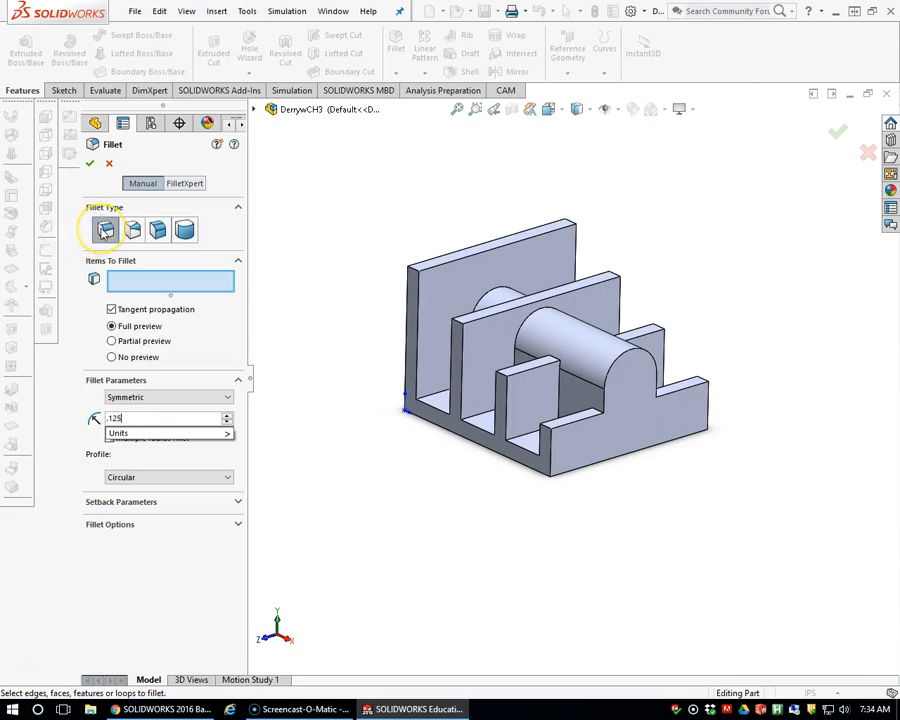
left_click(105, 231)
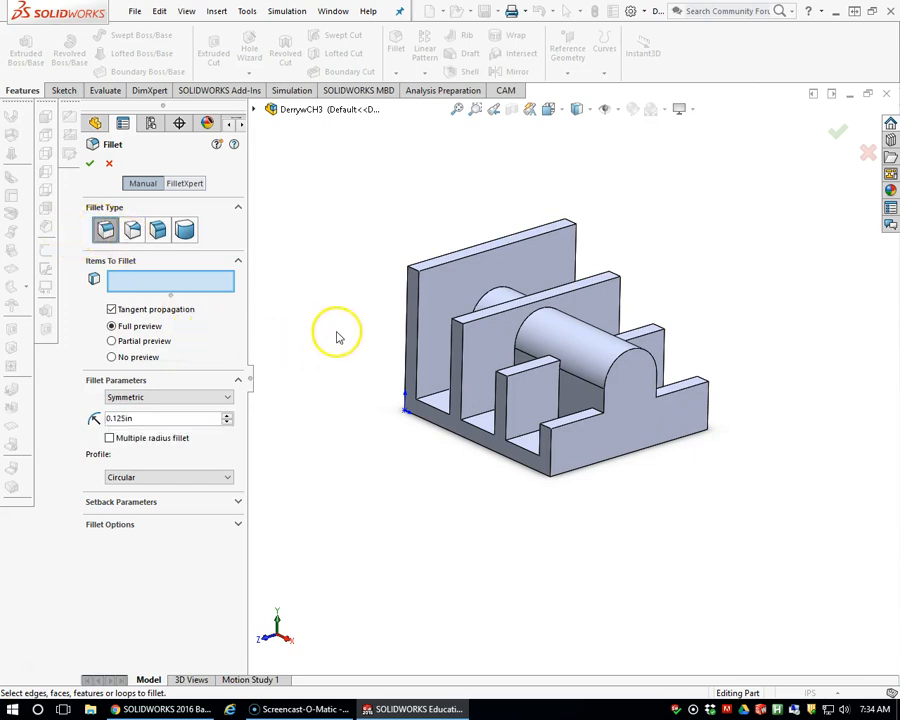
left_click_drag(357, 202, 780, 506)
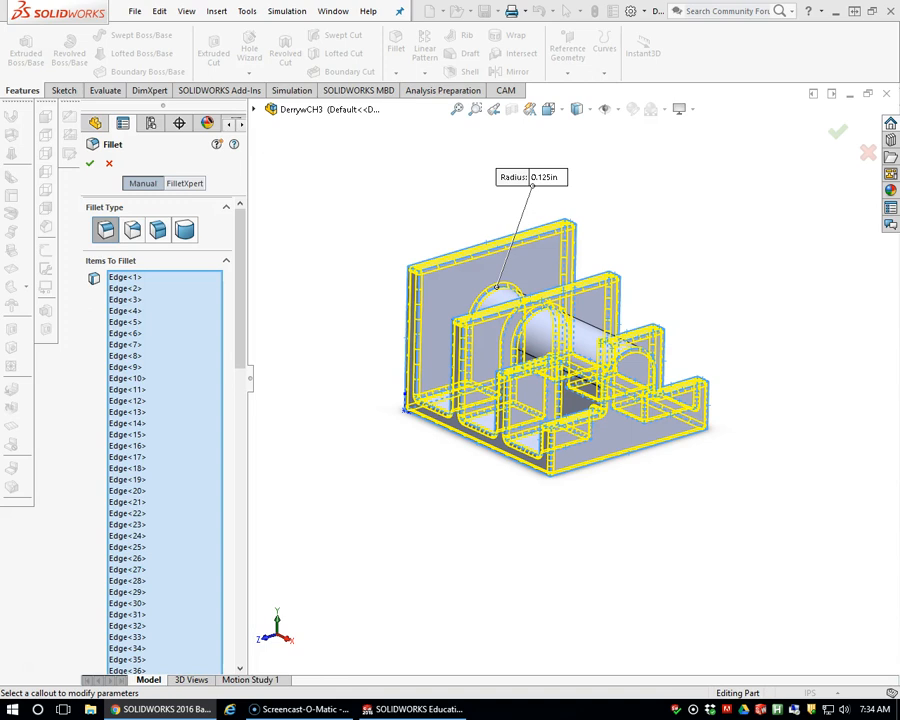
left_click(90, 163)
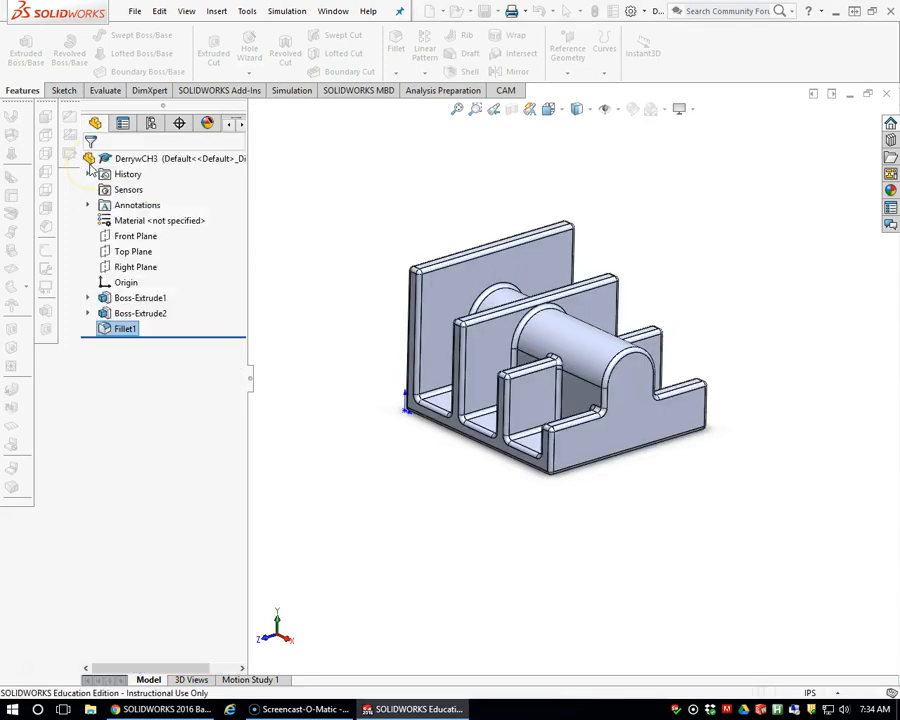
middle_click_drag(428, 370, 483, 475)
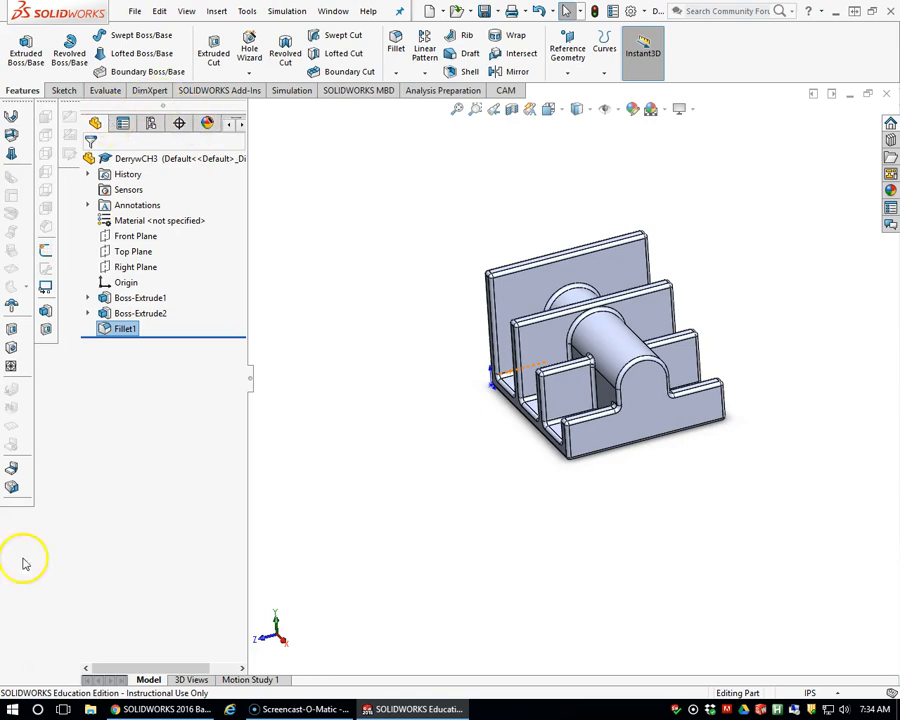
middle_click_drag(648, 459, 625, 310)
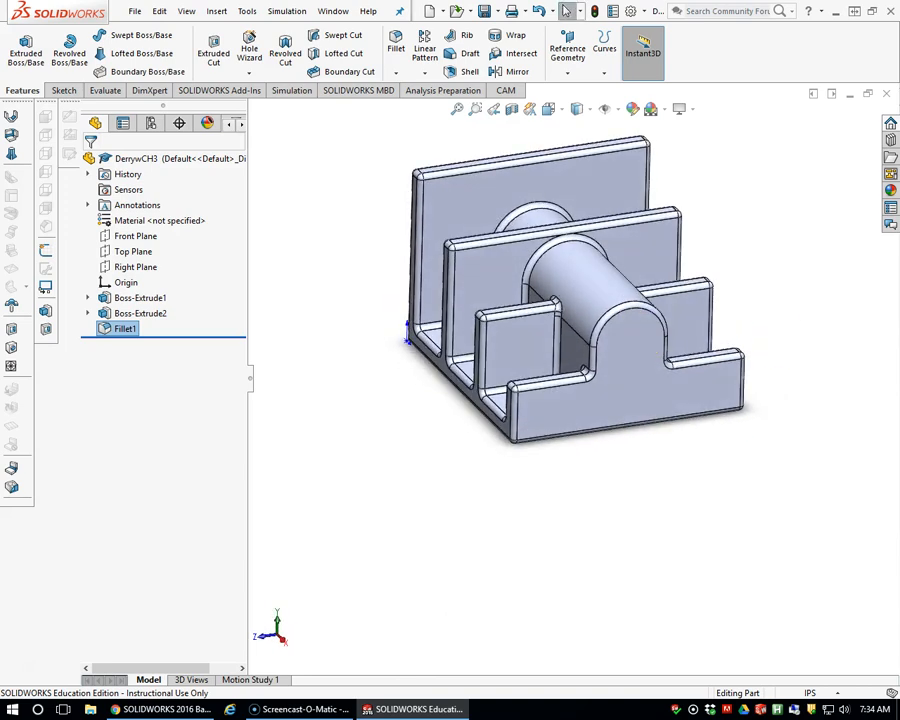